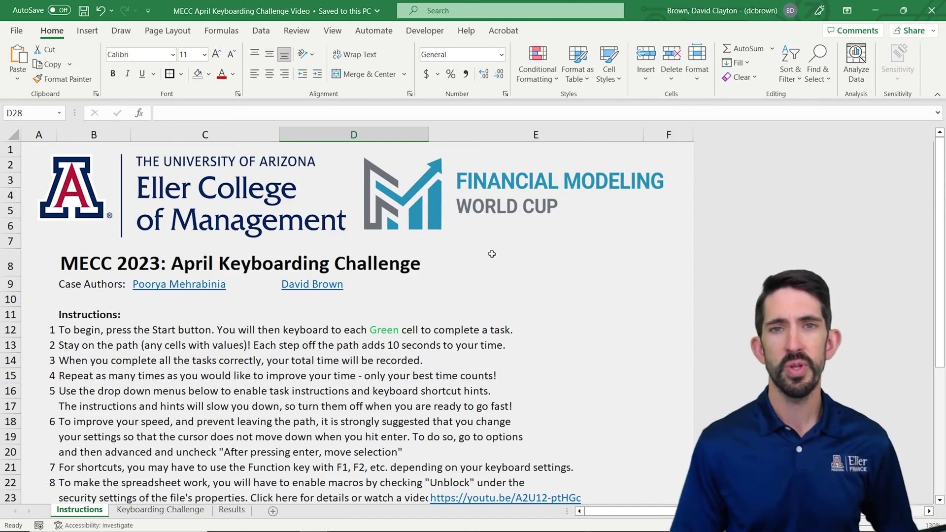
- Set 'PC Keyboard Hints On?' in Controls to Yes and start the challenge
scroll(492, 254, down, 1)
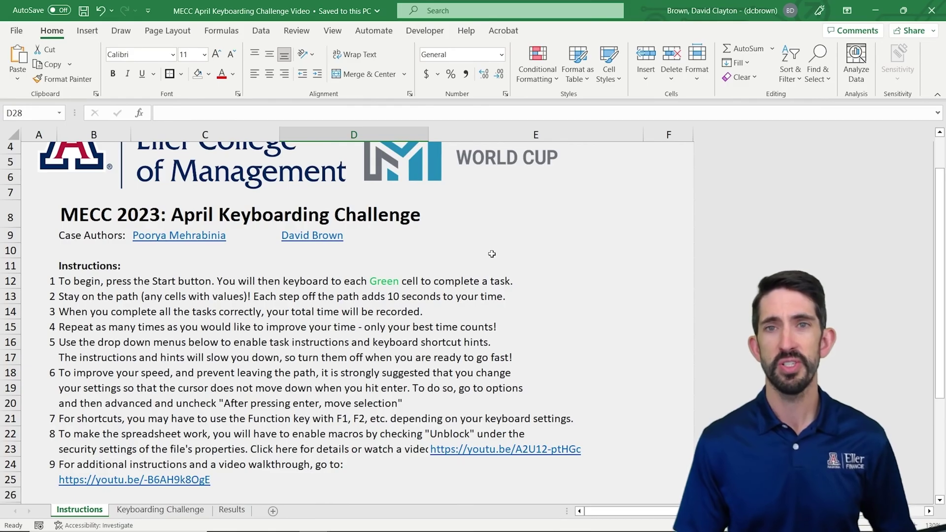
scroll(492, 254, down, 1)
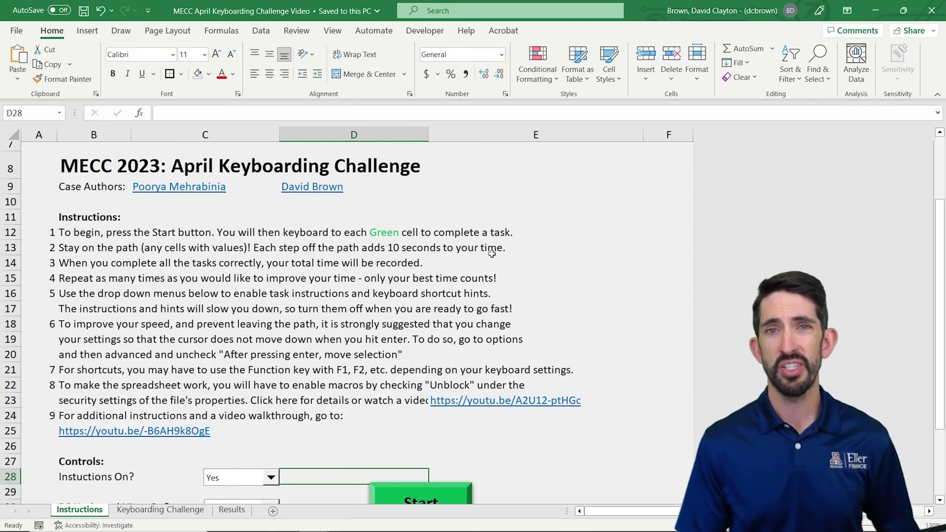
scroll(492, 254, down, 1)
scroll(492, 253, down, 1)
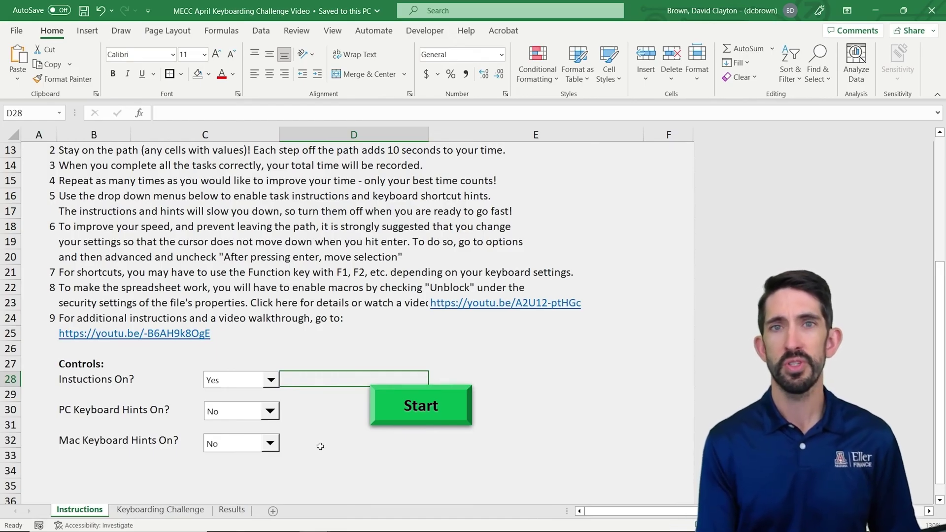
ctrl+scroll(320, 447, down, 3)
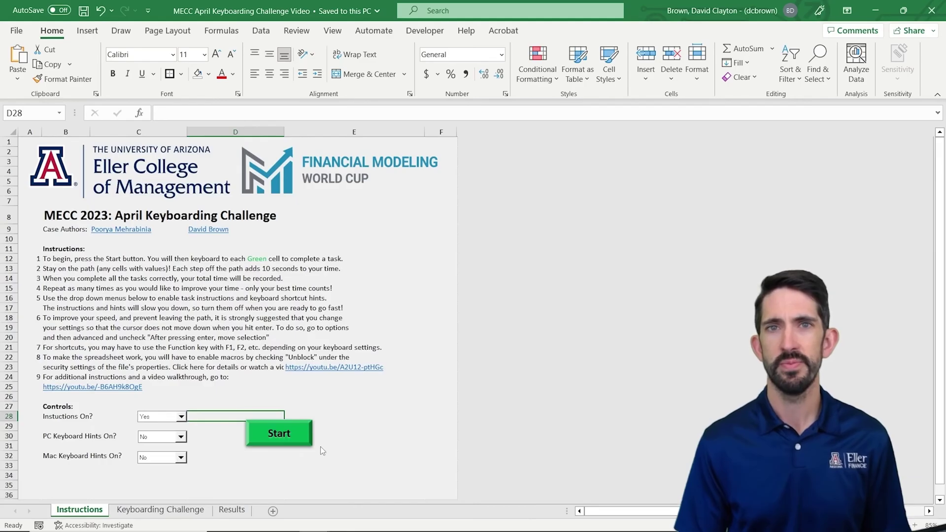
ctrl+scroll(302, 450, up, 3)
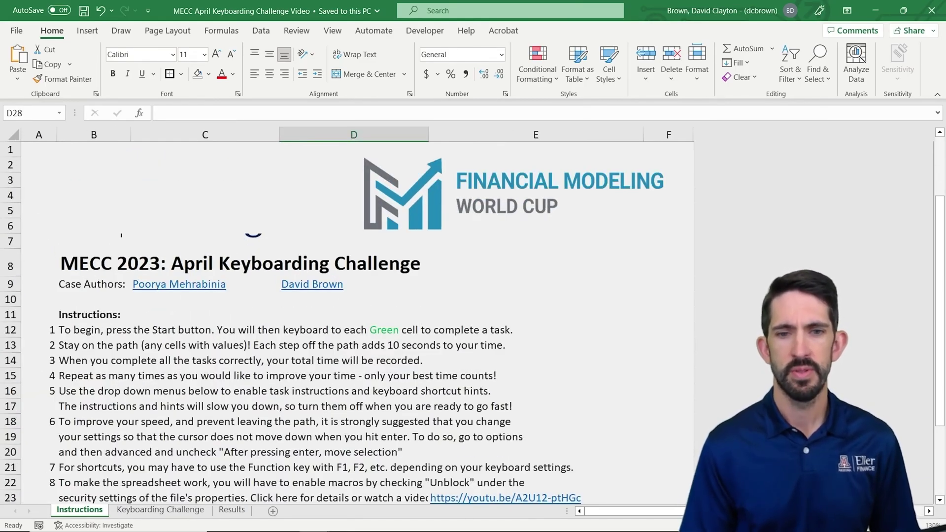
scroll(306, 374, down, 4)
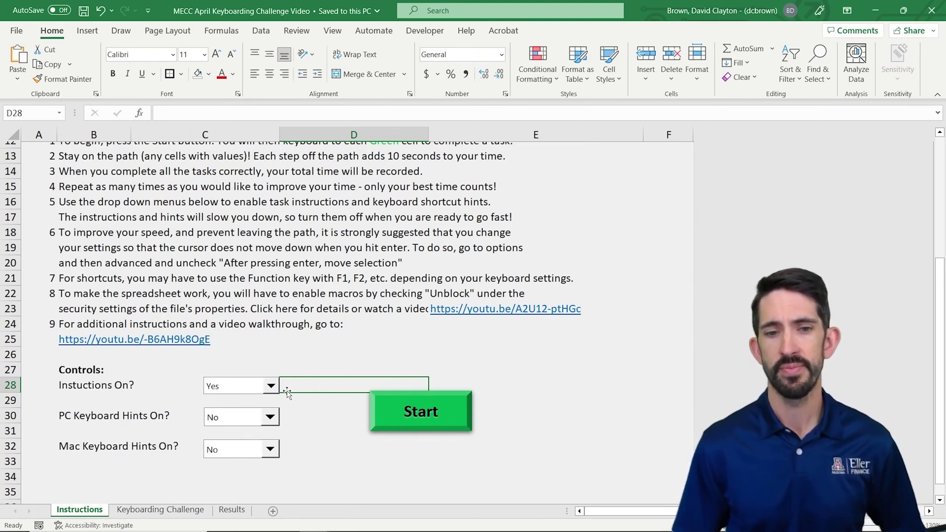
click(270, 418)
click(243, 433)
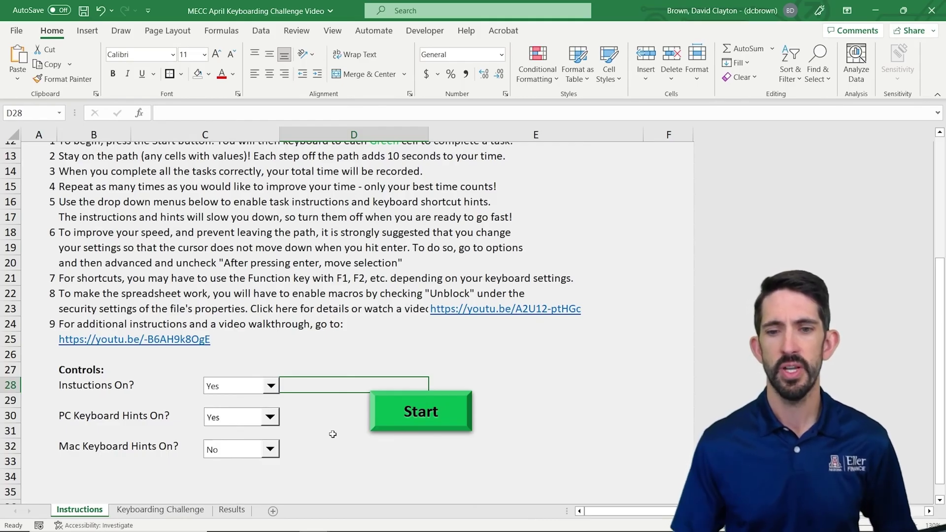
click(421, 411)
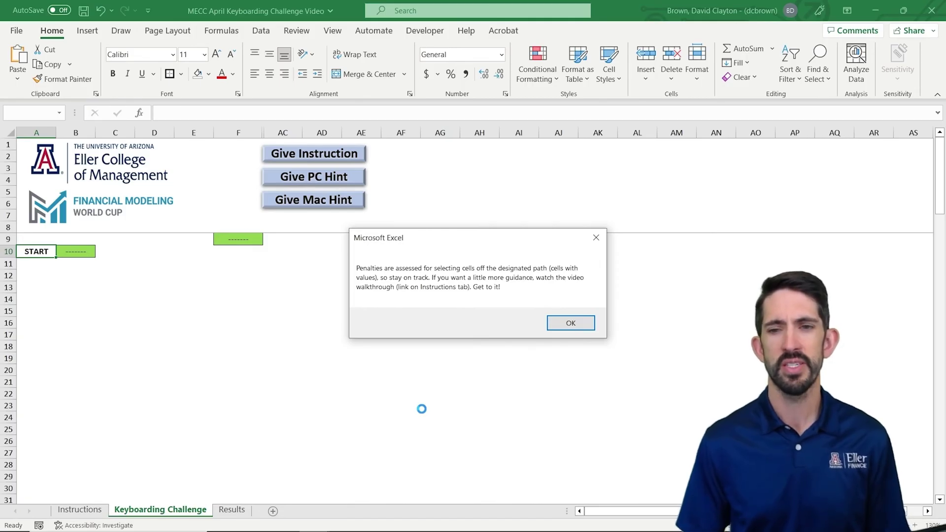
- Dismiss the penalty warning, step right onto B10, and clear the Excel_Reception hint messages
key(Return)
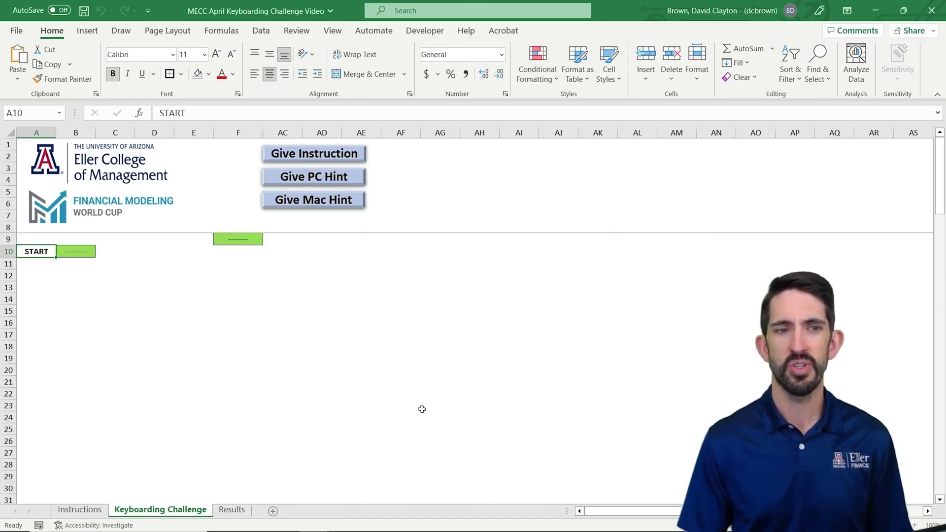
key(Right)
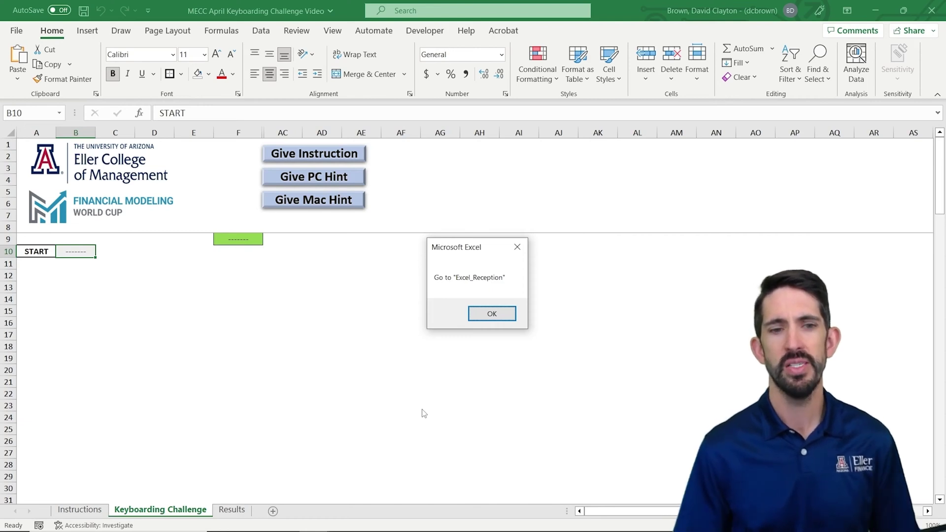
key(Return)
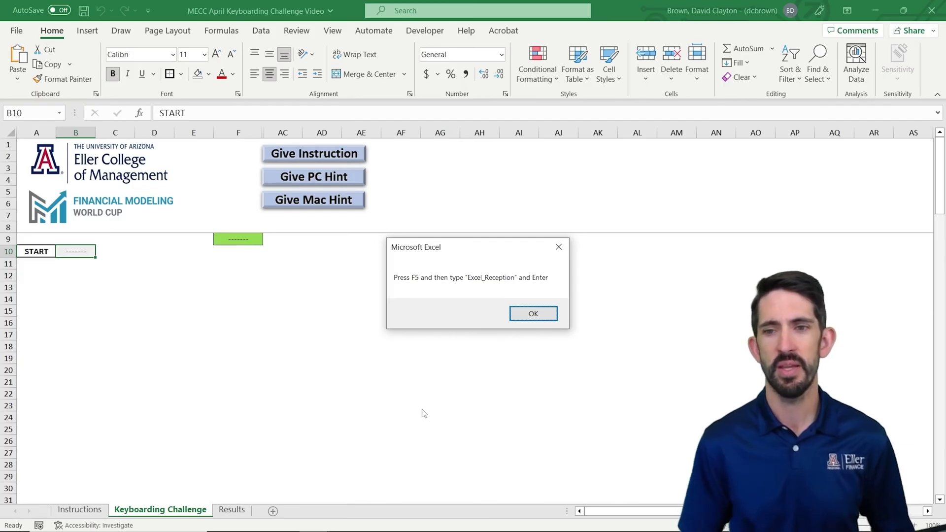
key(Return)
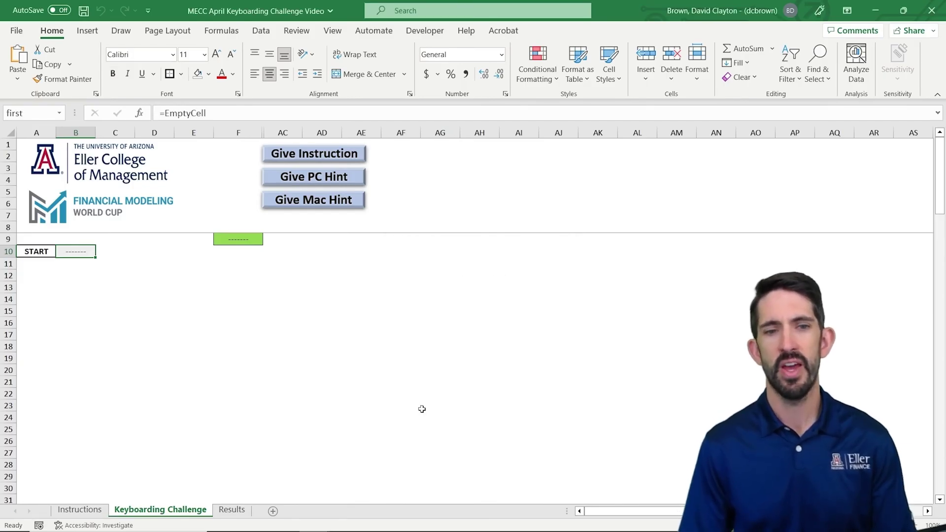
- Use Go To with the reference Excel_Reception to jump to cell F9
key(ctrl+g)
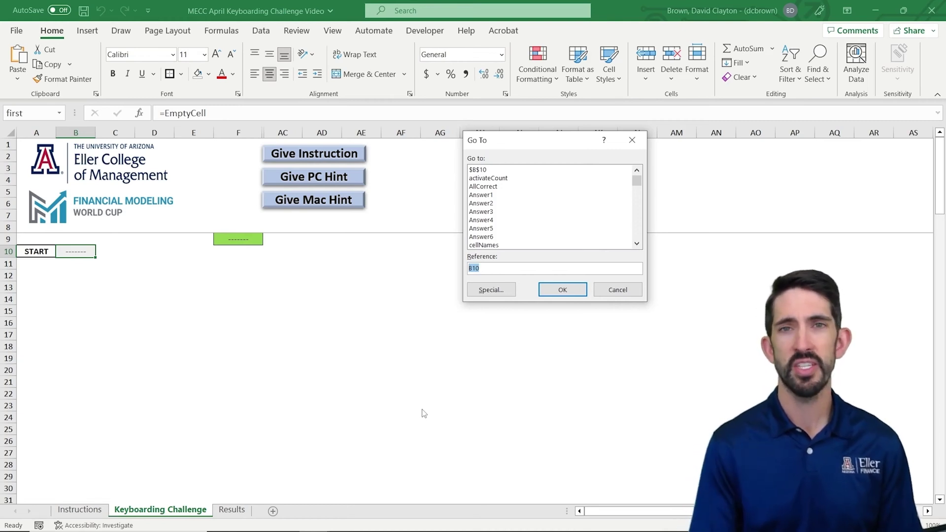
text(Excel_Reception)
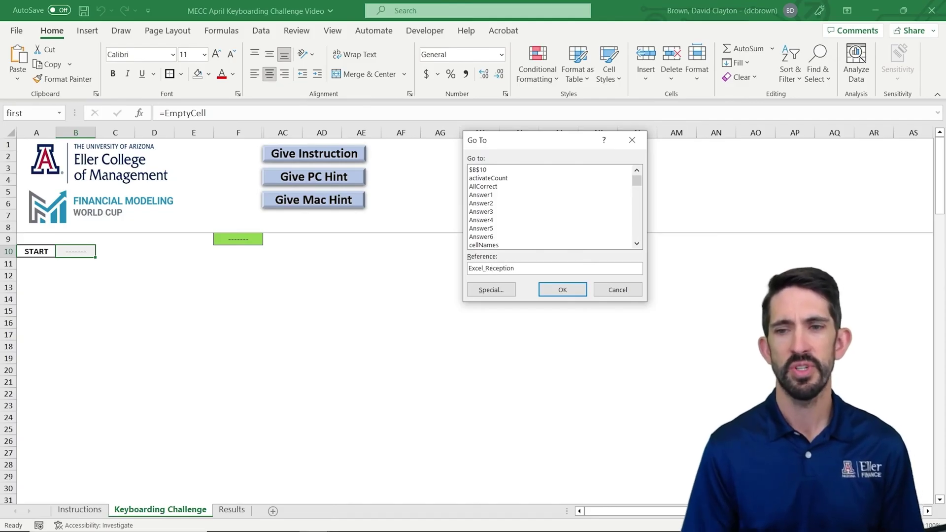
key(Return)
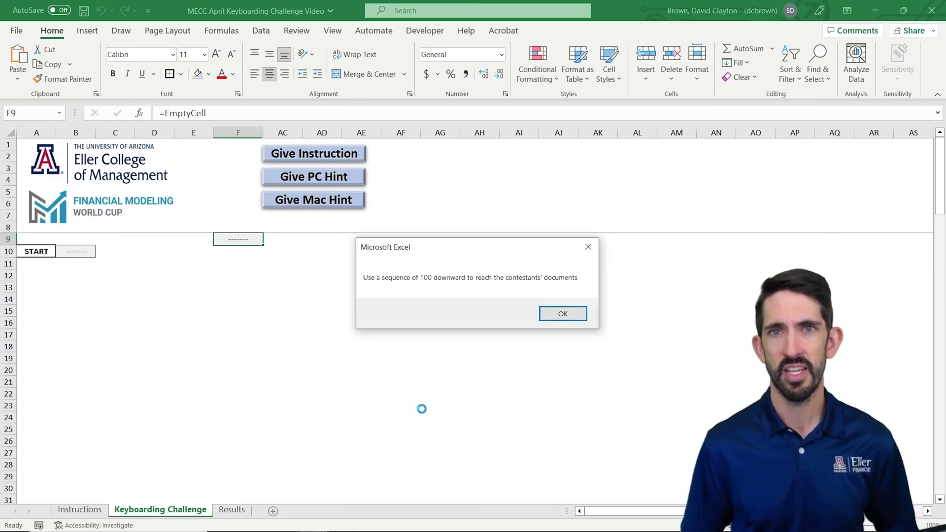
- Enter =SEQUENCE(100) in F9 to spill 1–100 downward, then jump to its end
key(Return)
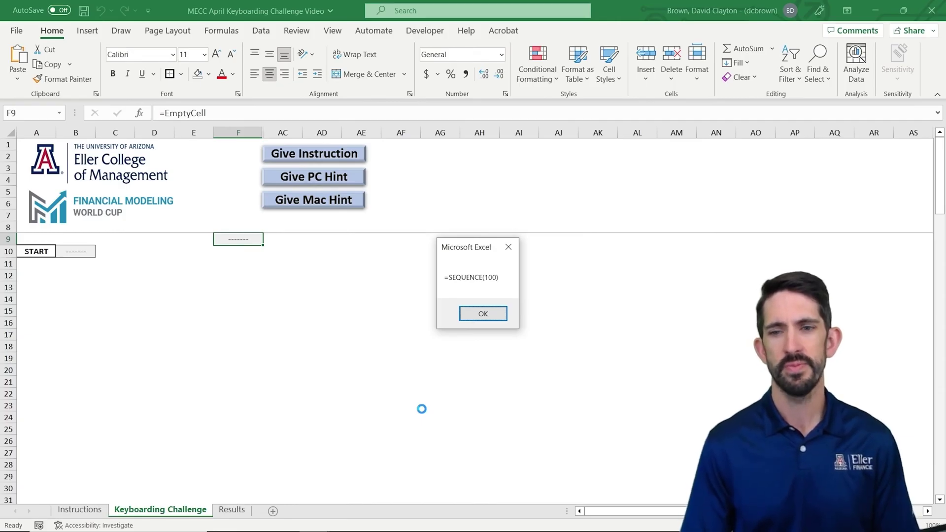
key(Return)
text(=sequen)
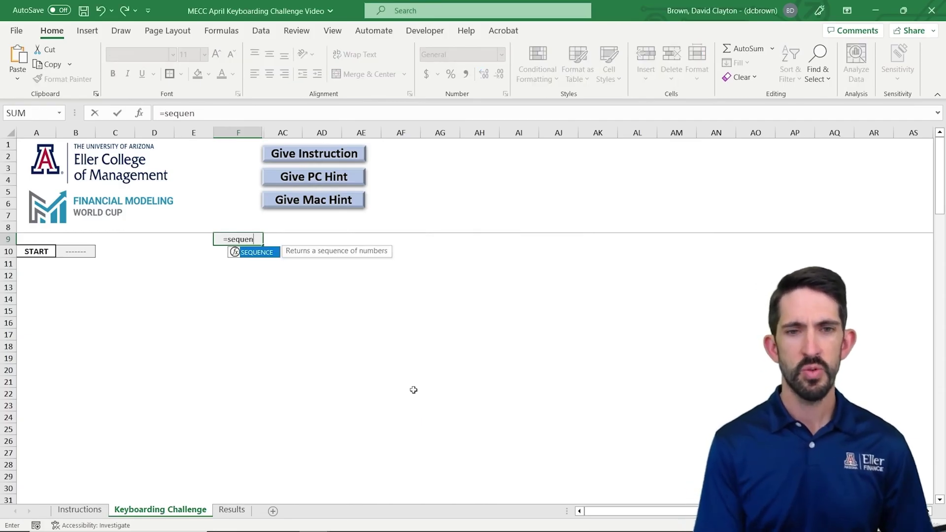
text(ce(100))
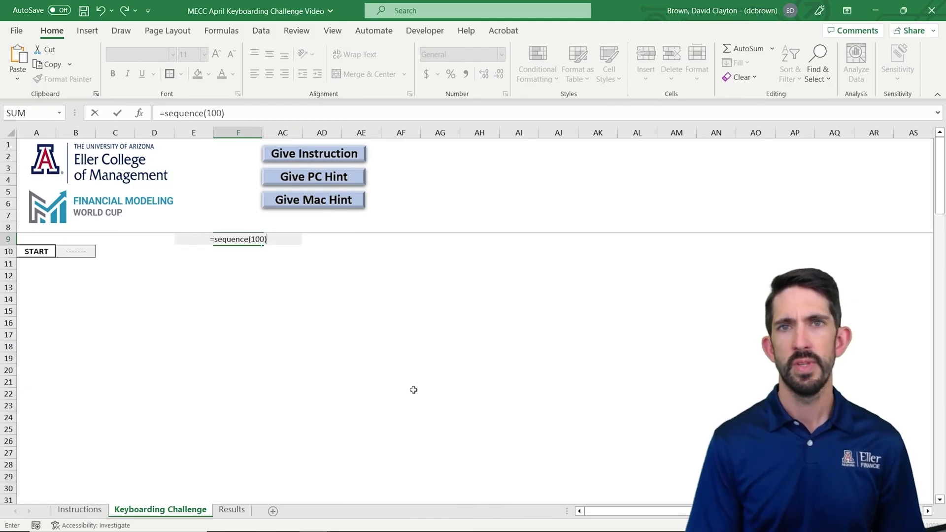
key(Return)
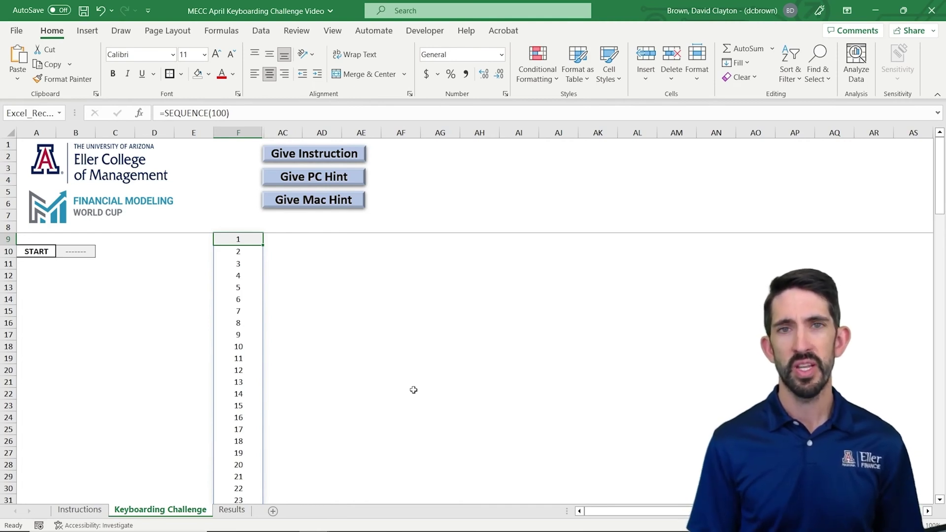
key(ctrl+Down)
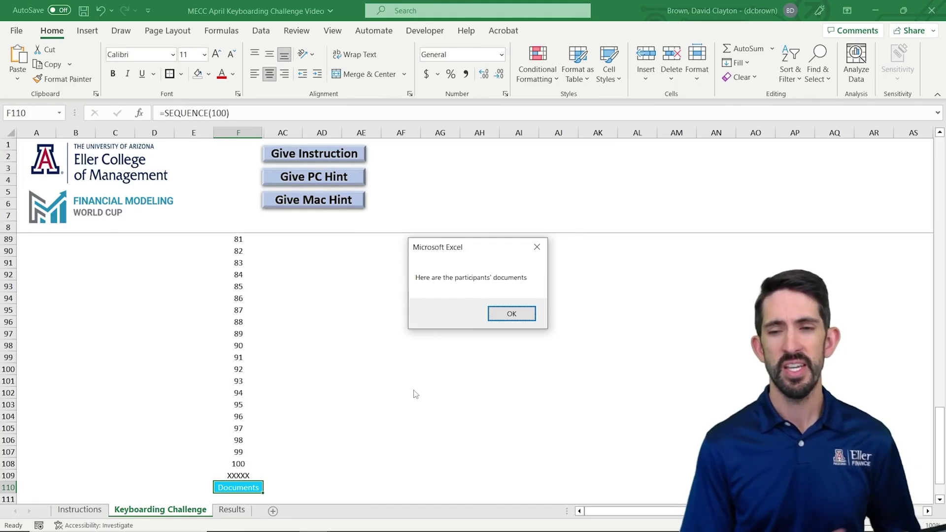
- Reveal the participants' table and review the first row's Name, Man, Blue shirt, GPA and ID values
key(Return)
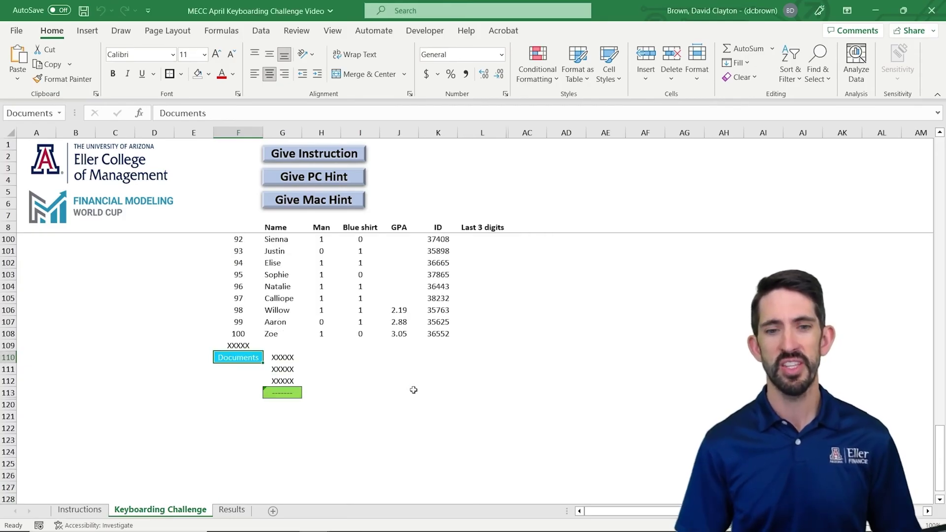
key(ctrl+Up)
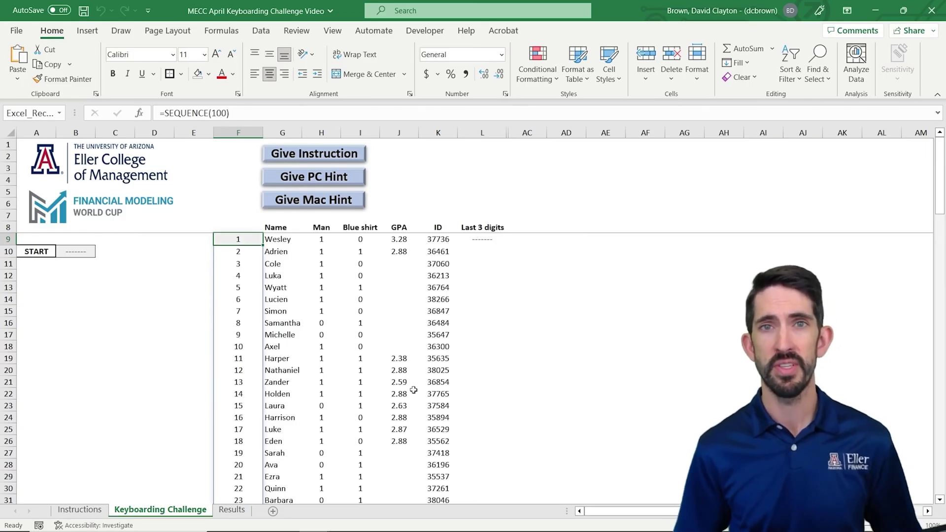
key(Right)
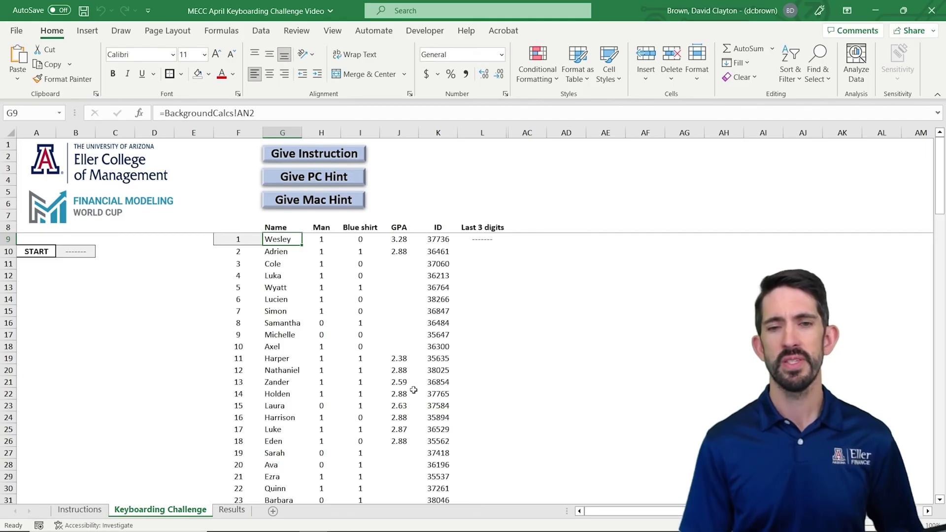
key(Right)
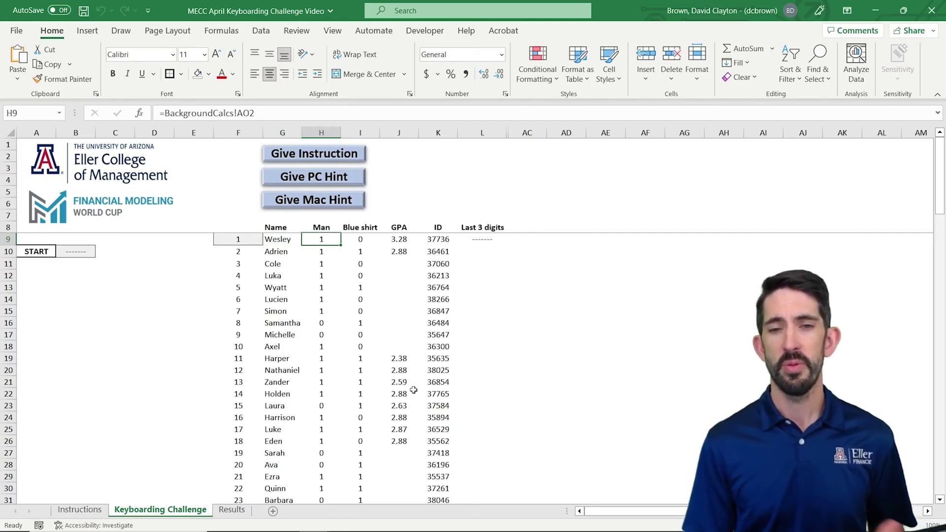
key(Right)
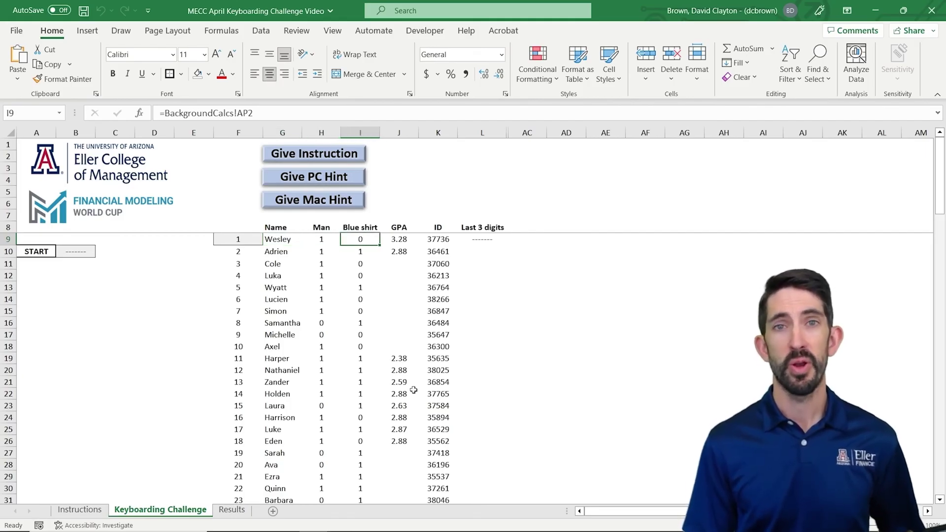
key(Right)
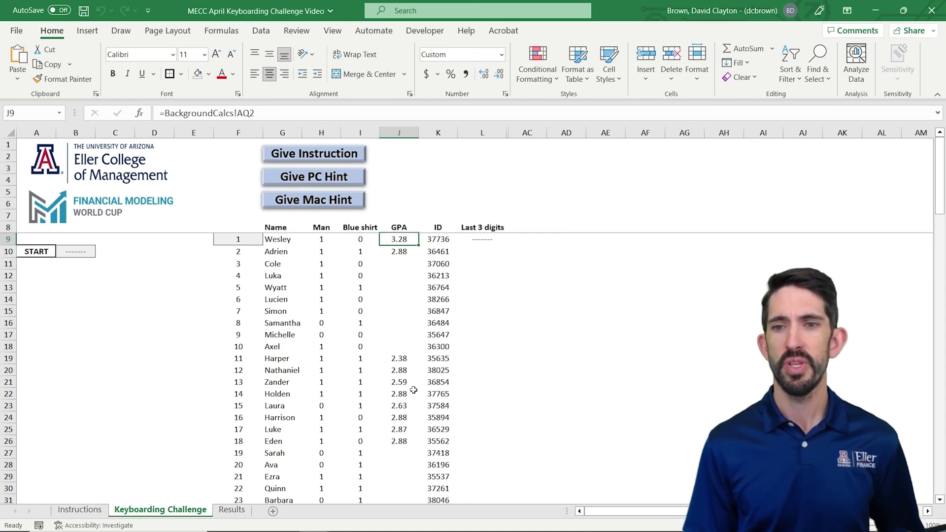
key(Right)
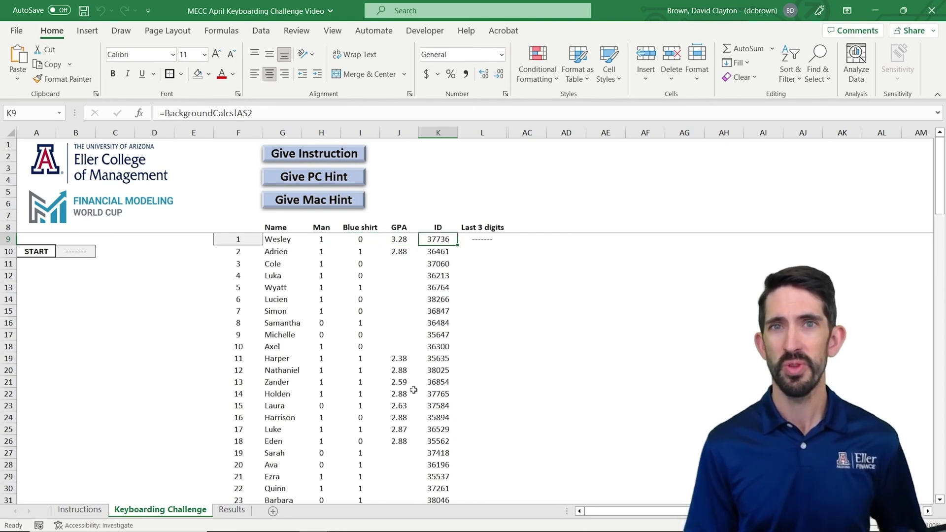
key(Left)
key(Left)
key(Left)
key(Left)
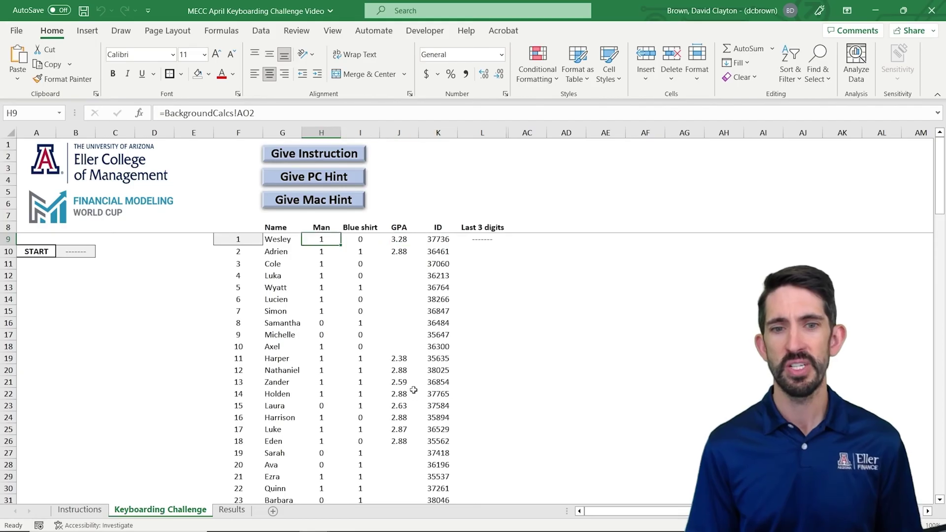
key(Left)
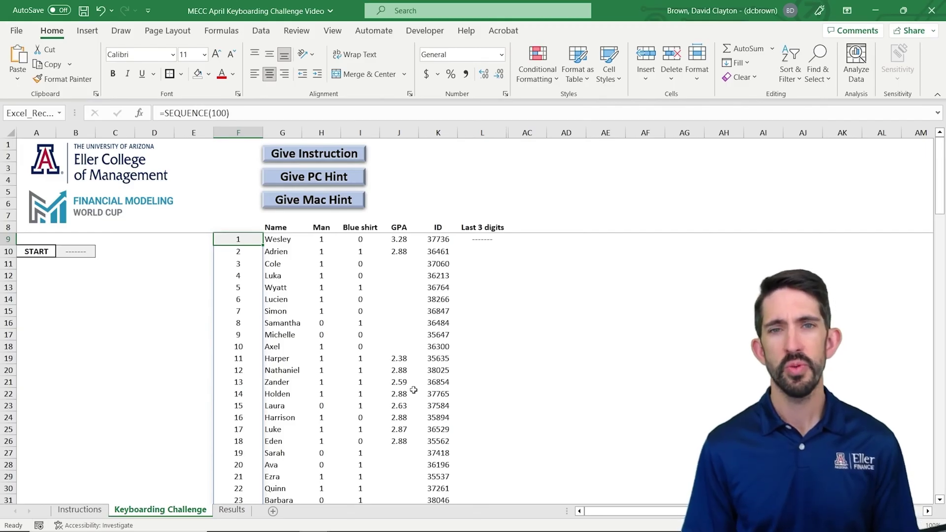
- Number F9:F108 from 1 to 100 using 1 and =F9+1 filled down
text(1)
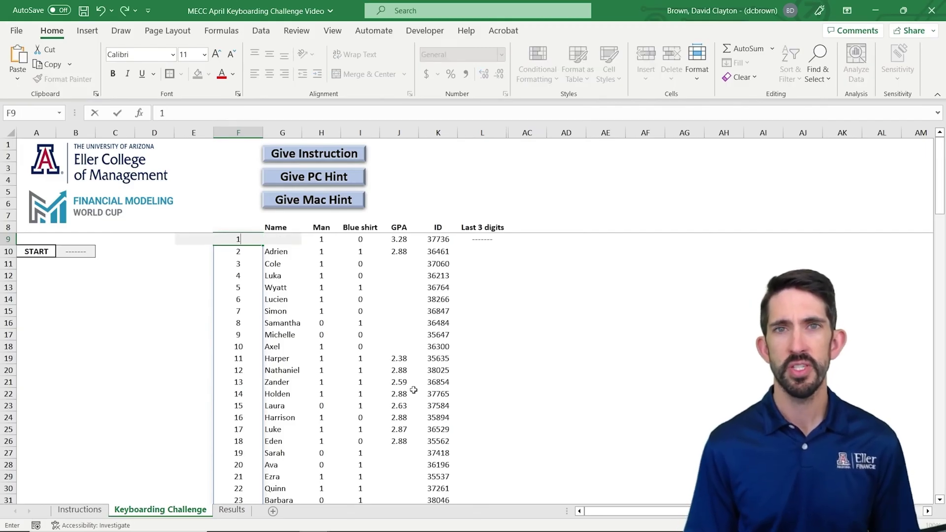
key(Return)
text(=)
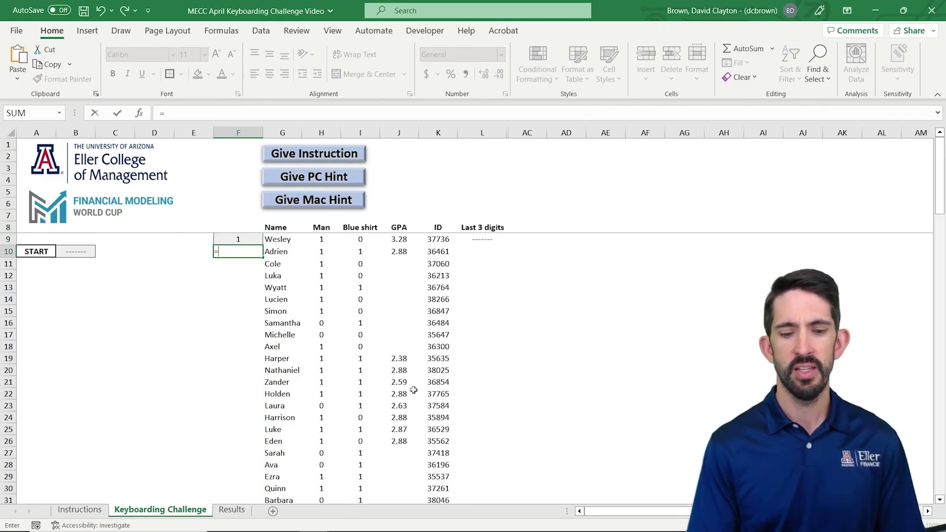
text(f9+)
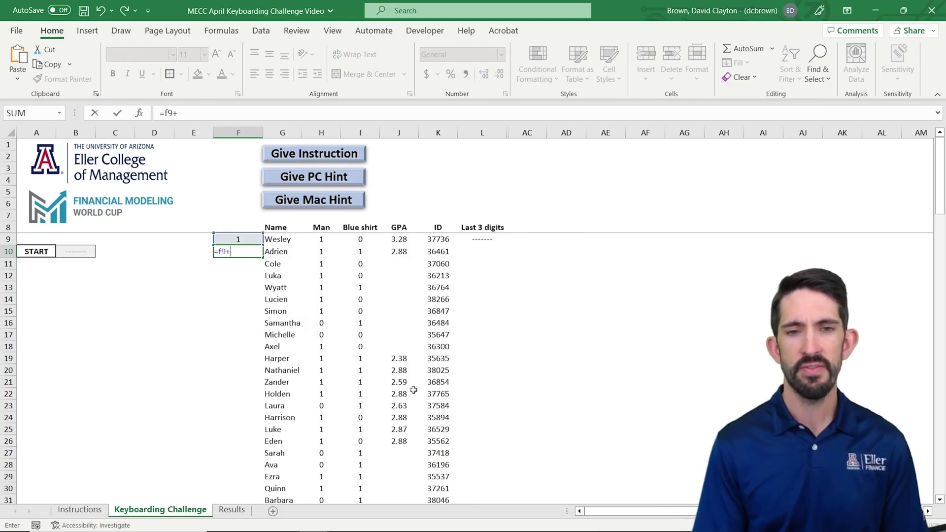
text(1)
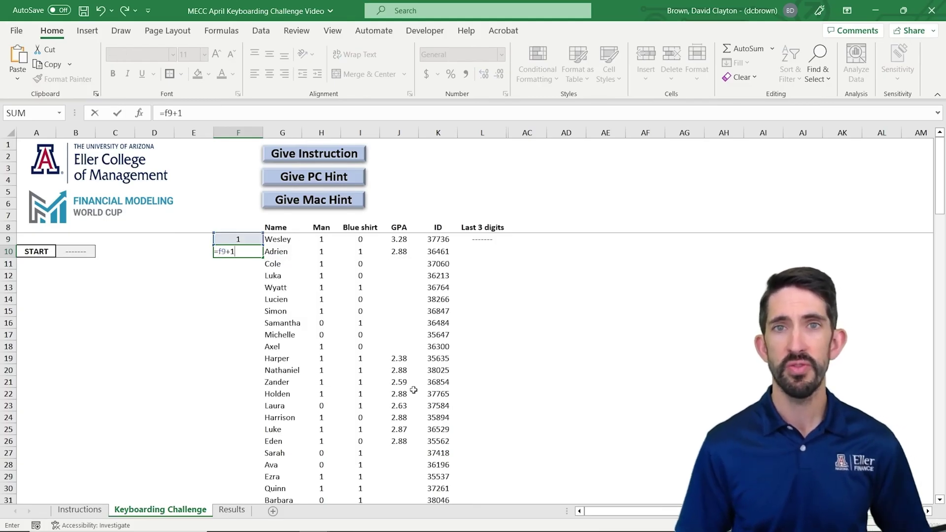
key(ctrl+Return)
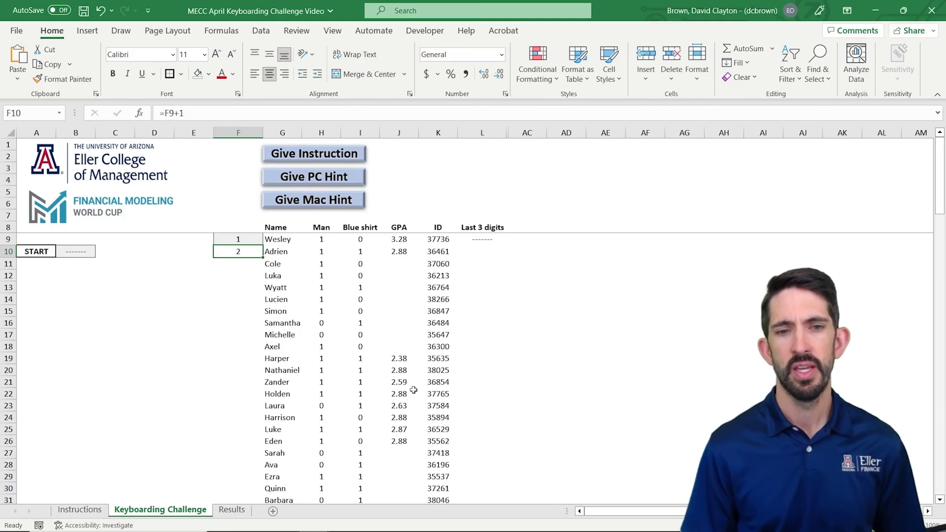
key(ctrl+shift+Down)
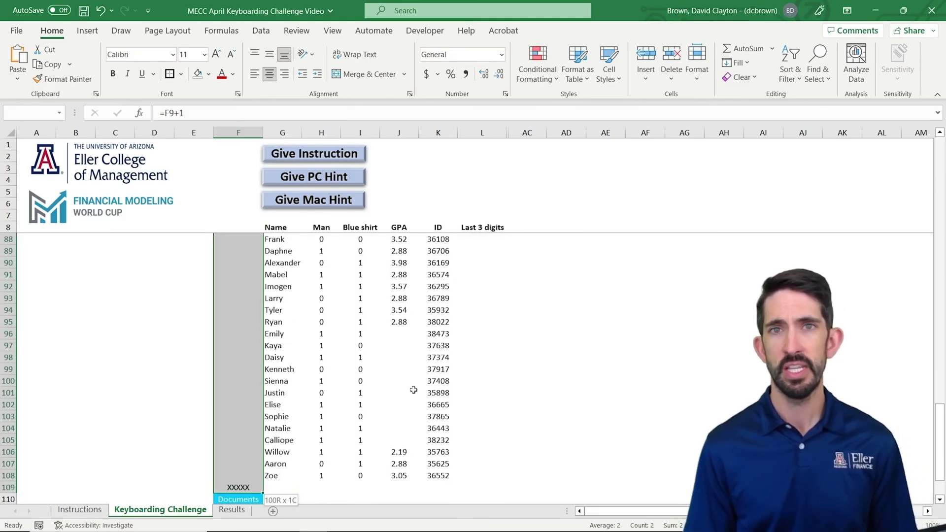
key(shift+Up)
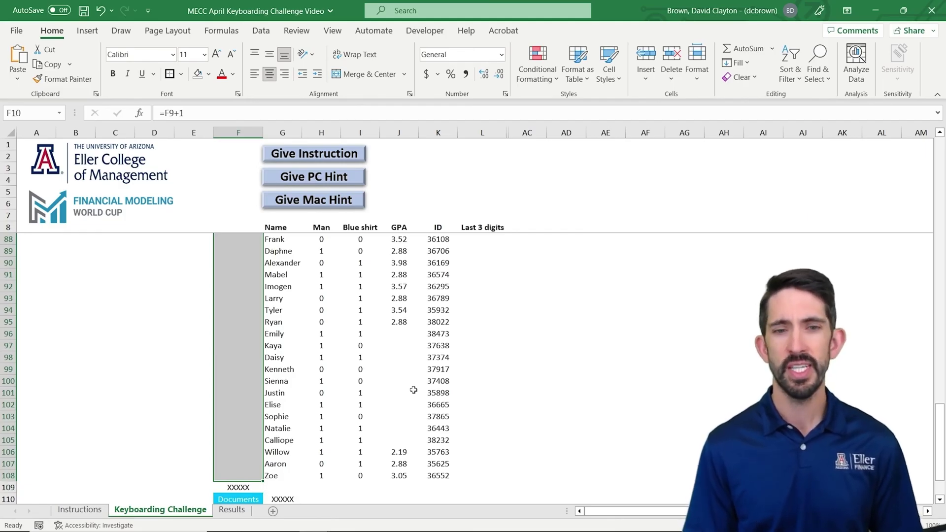
key(ctrl+d)
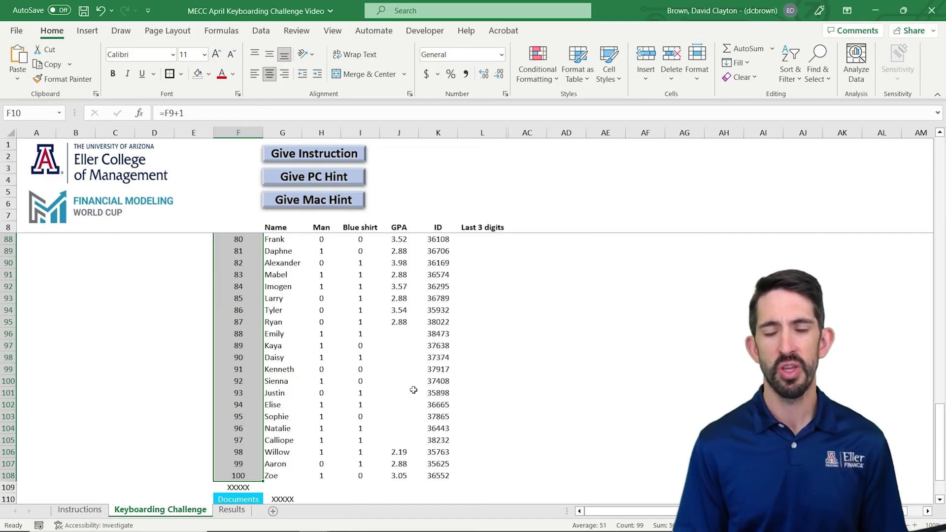
- Move below the numbered rows onto the answer path in column G
key(ctrl+Down)
key(Right)
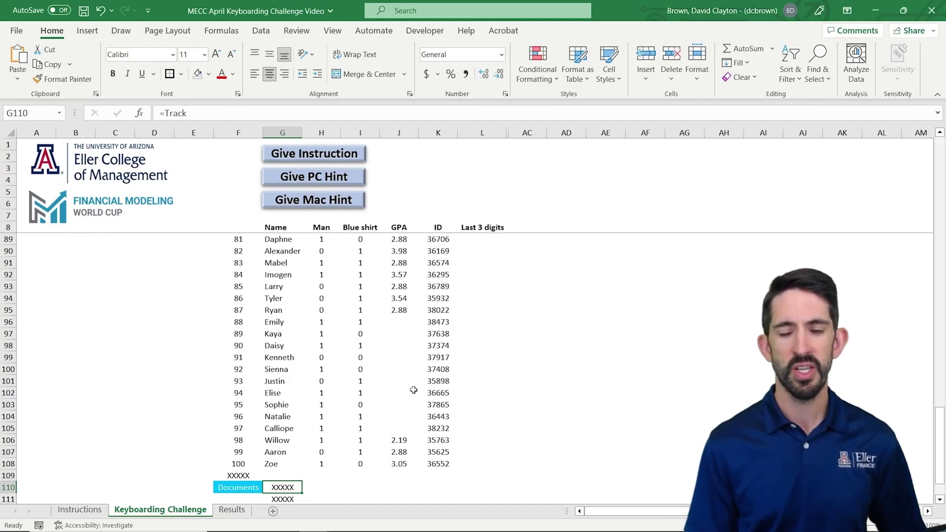
key(Down)
key(Down)
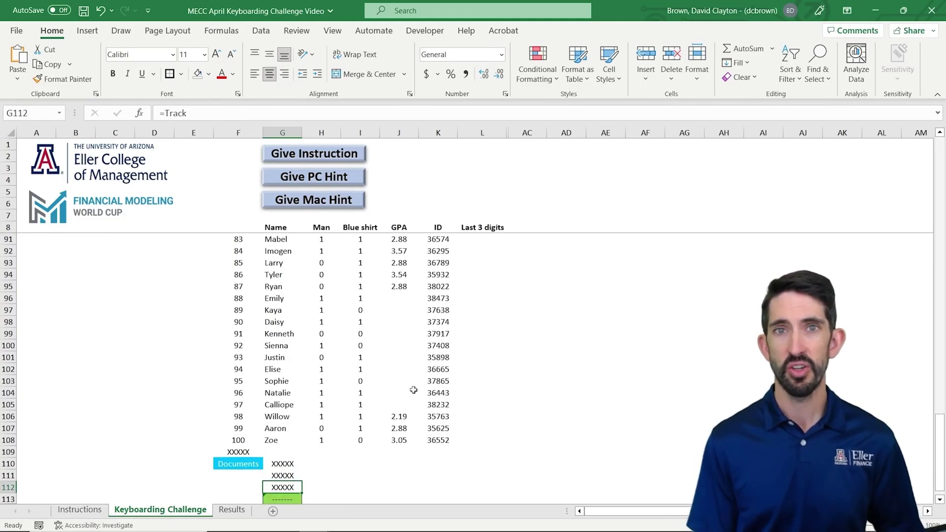
- In G113, total the Man column with =SUM(H8:H108) to show 60 men
key(Down)
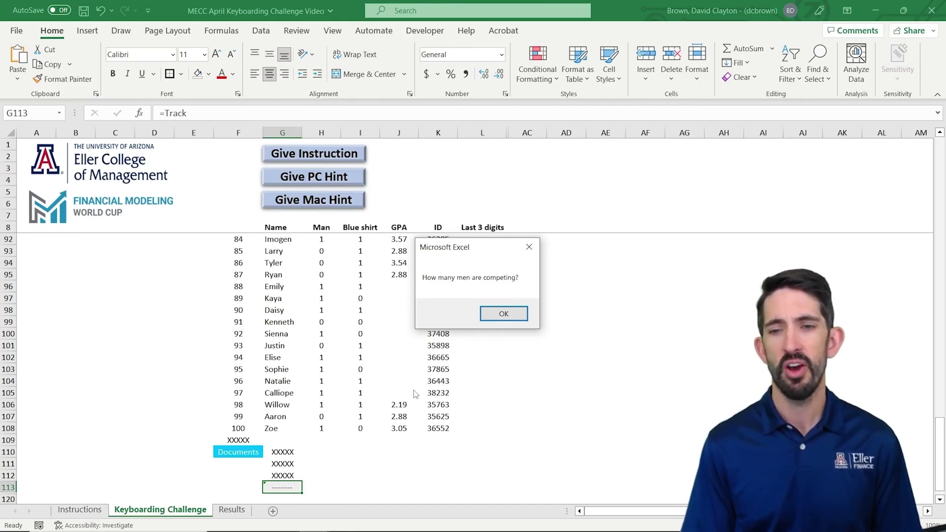
key(Return)
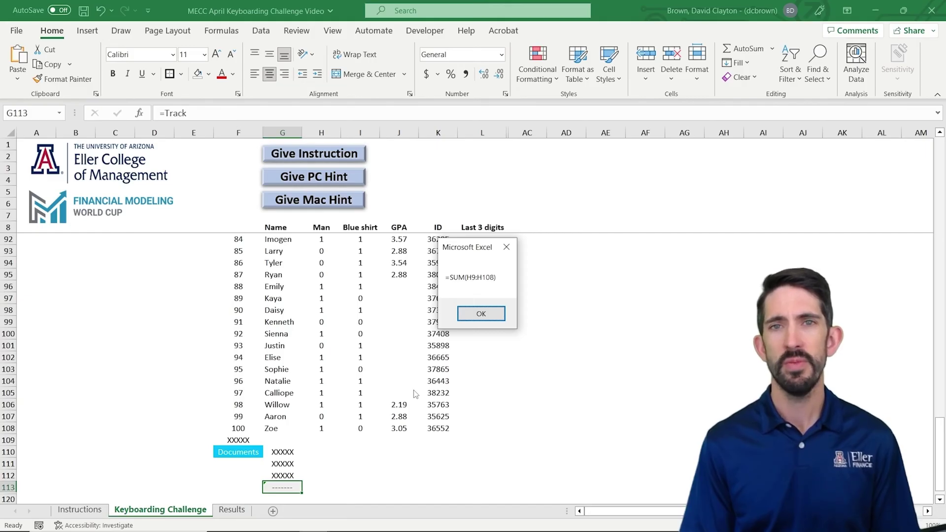
key(Return)
key(Return)
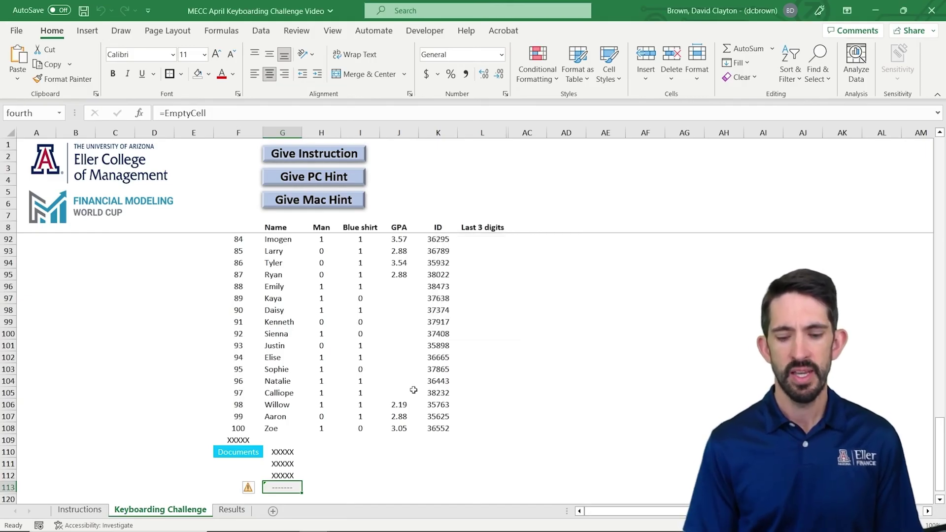
text(=sum()
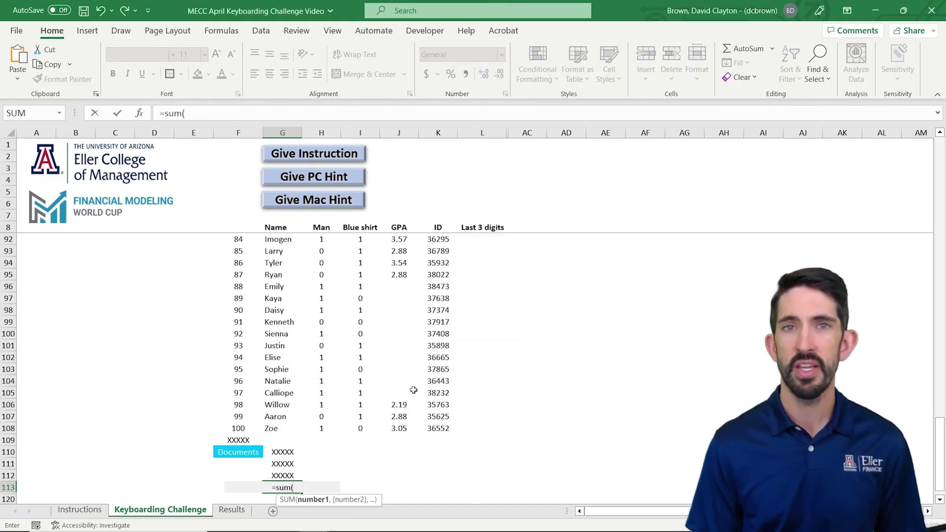
key(ctrl+Up)
key(ctrl+Up)
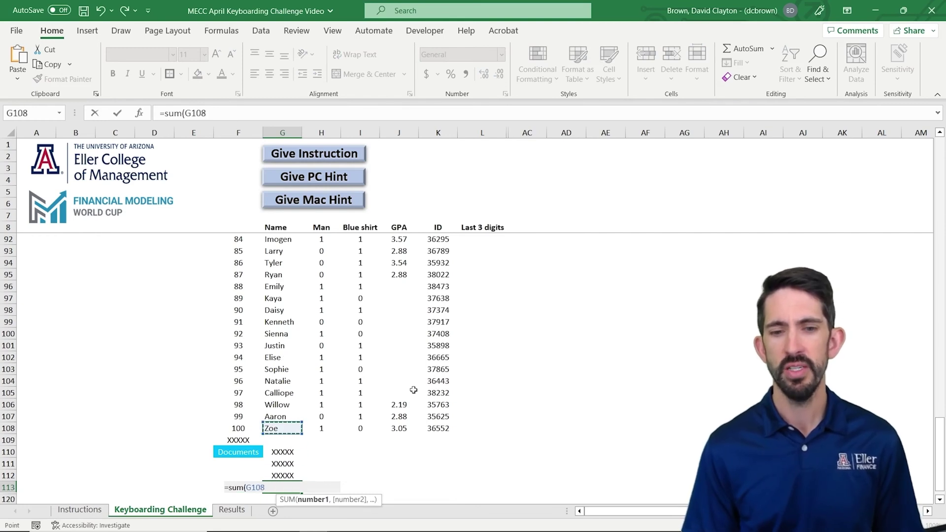
key(Right)
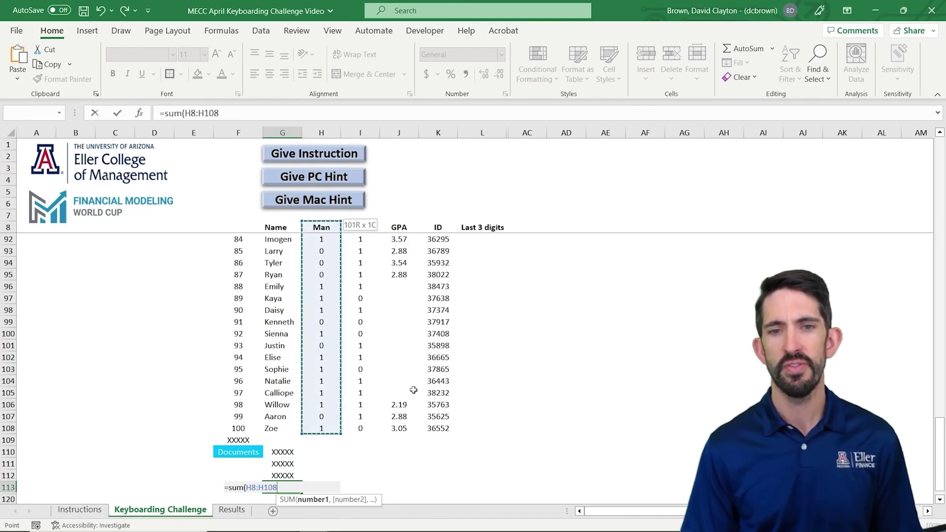
key(ctrl+shift+Up)
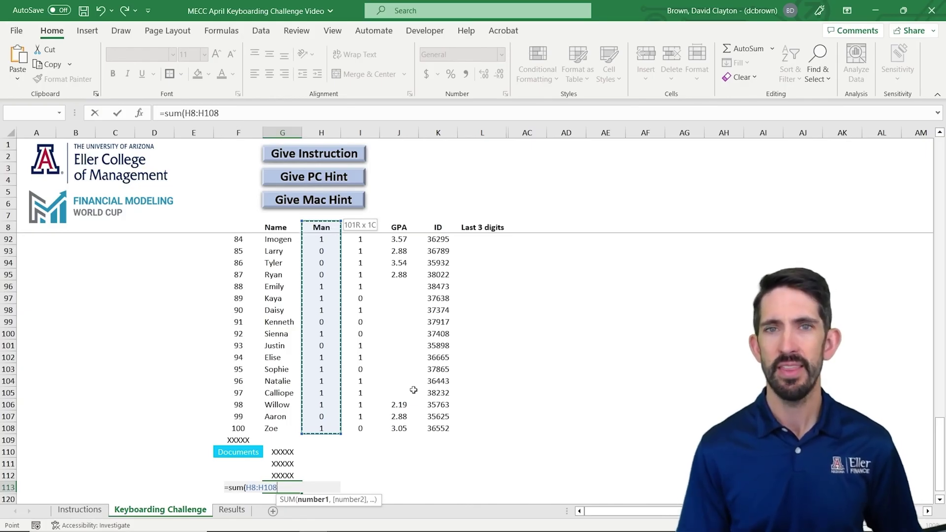
key(ctrl+Return)
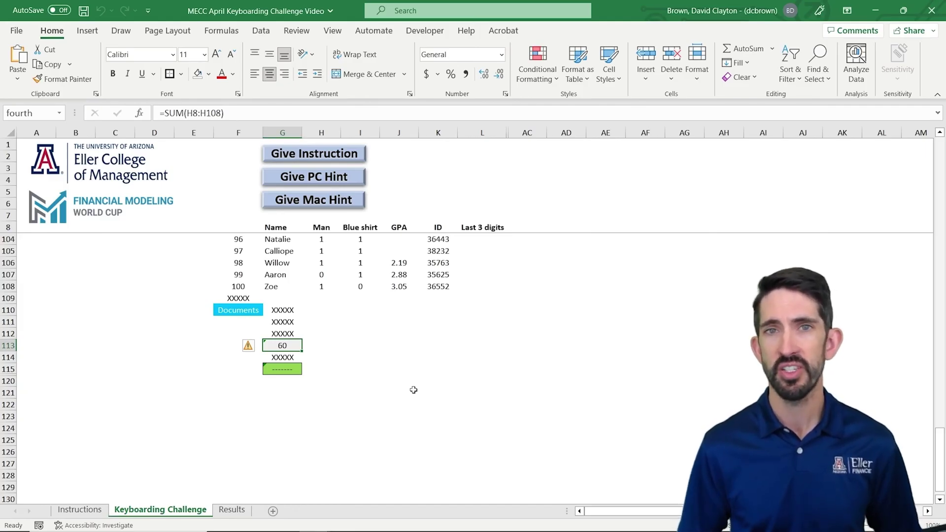
key(Down)
key(Down)
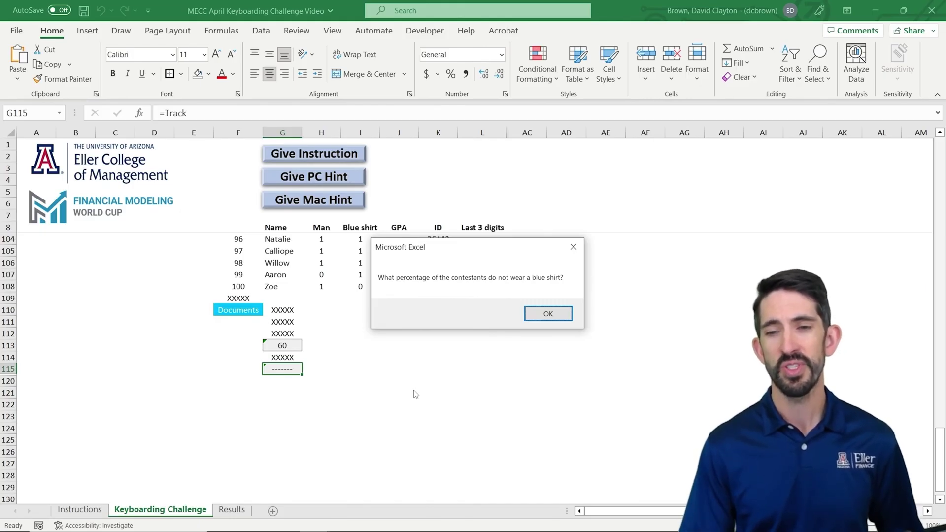
- In G115, enter =1-AVERAGE(I8:I108) to show 35% without blue shirts
key(Return)
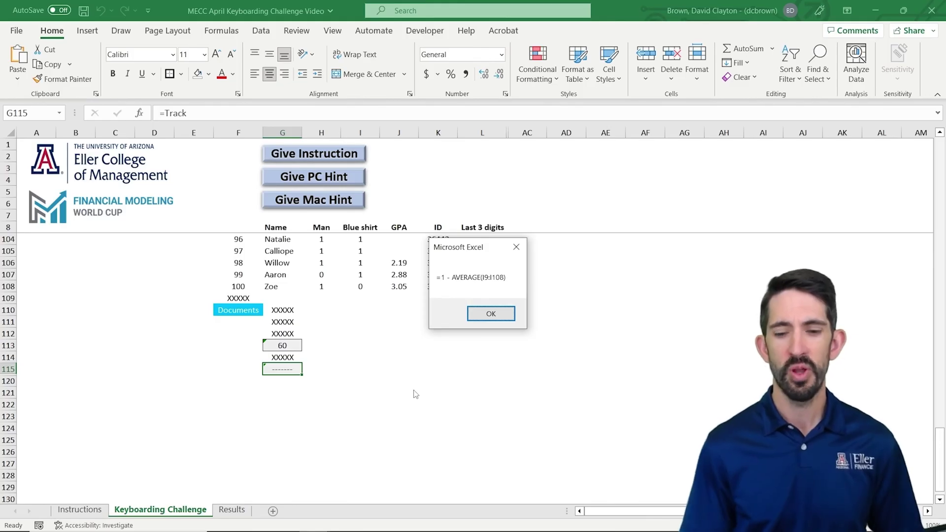
key(Return)
text(=1-a)
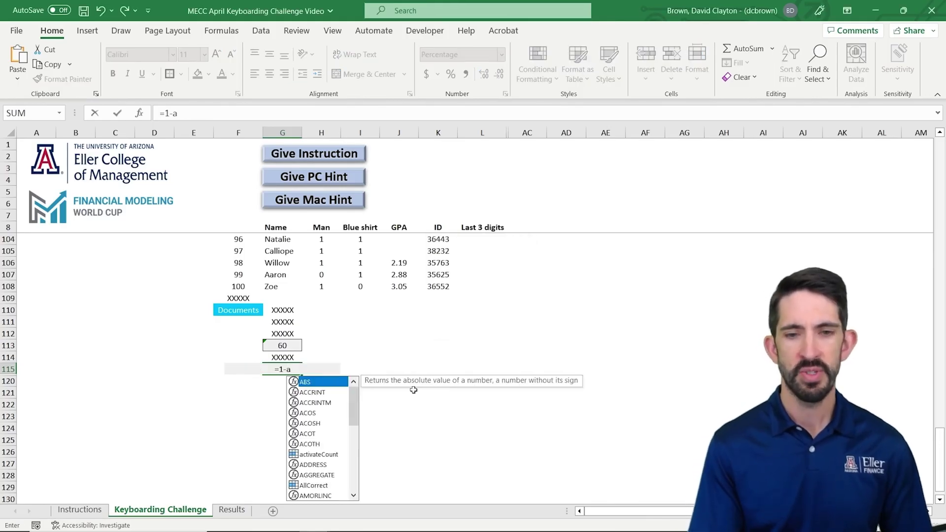
text(verage()
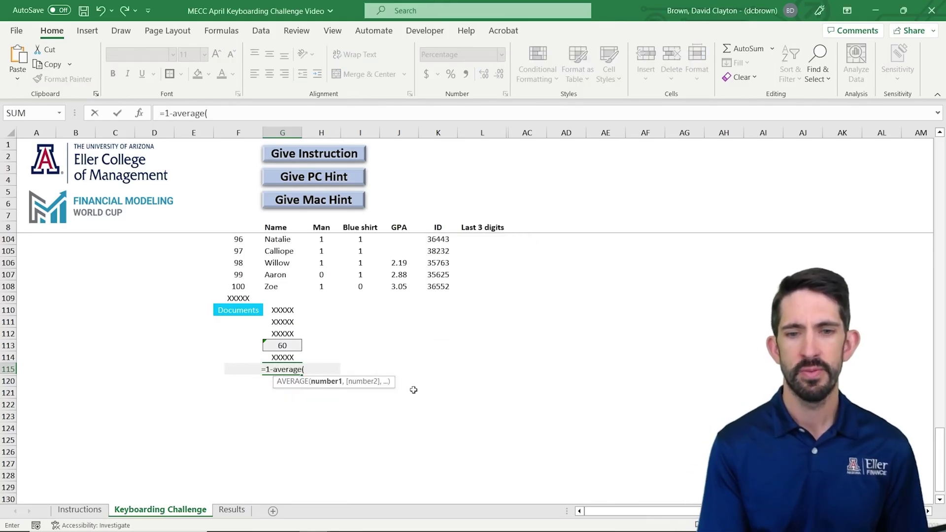
key(Up)
key(Up)
key(Up)
key(Up)
key(Up)
key(Up)
key(Up)
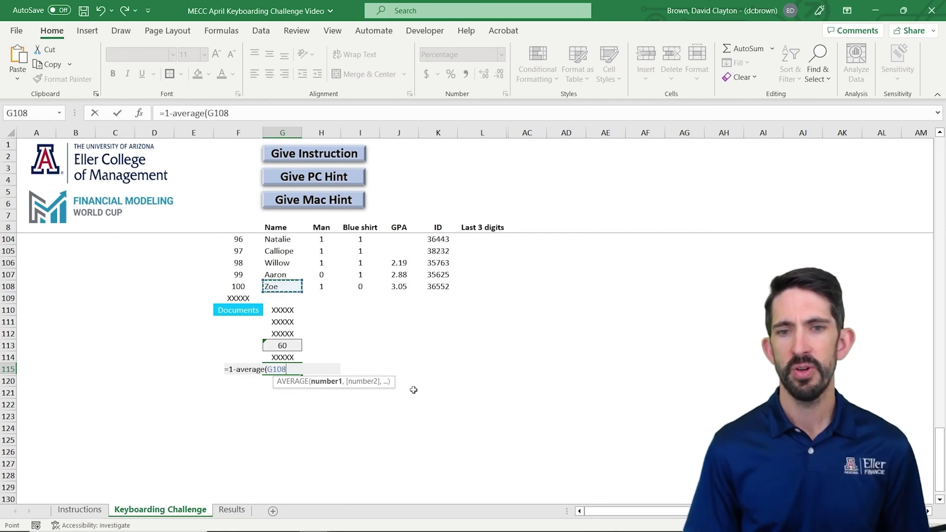
key(Right)
key(Right)
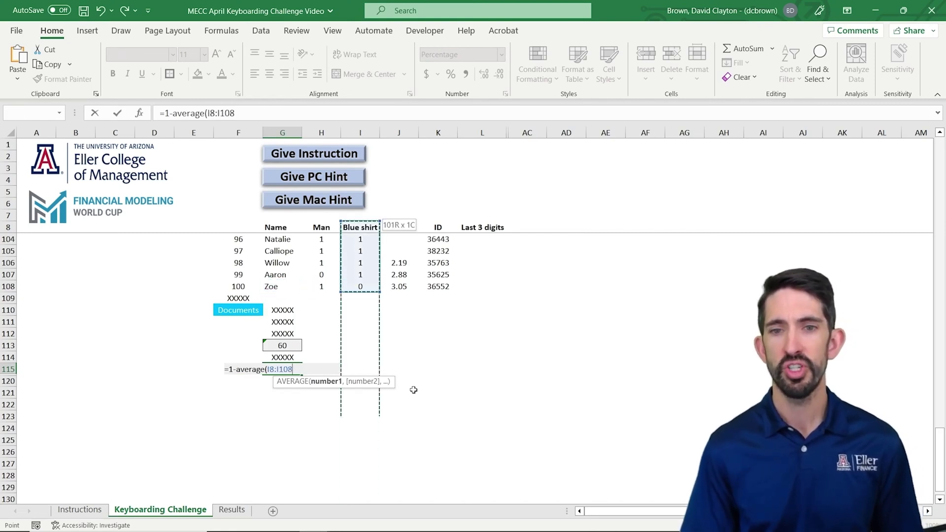
key(ctrl+shift+Up)
key(ctrl+Return)
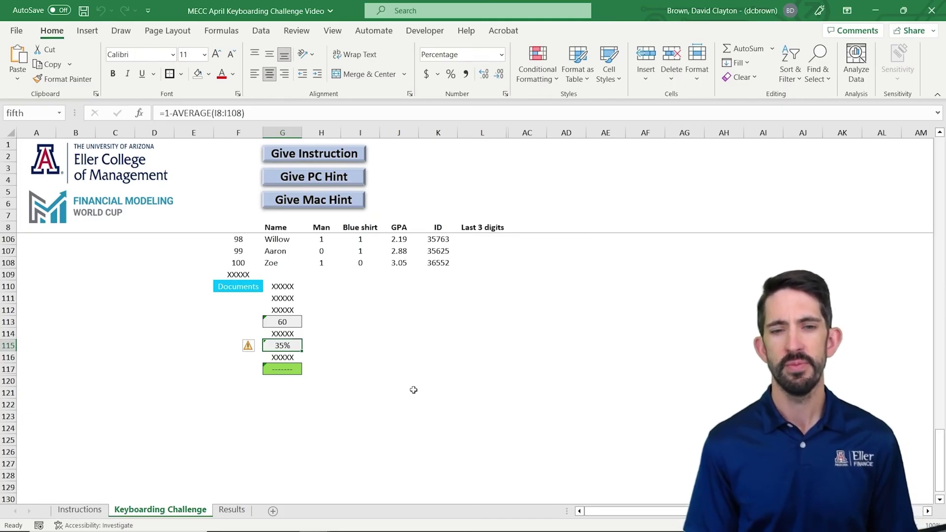
key(Down)
key(Down)
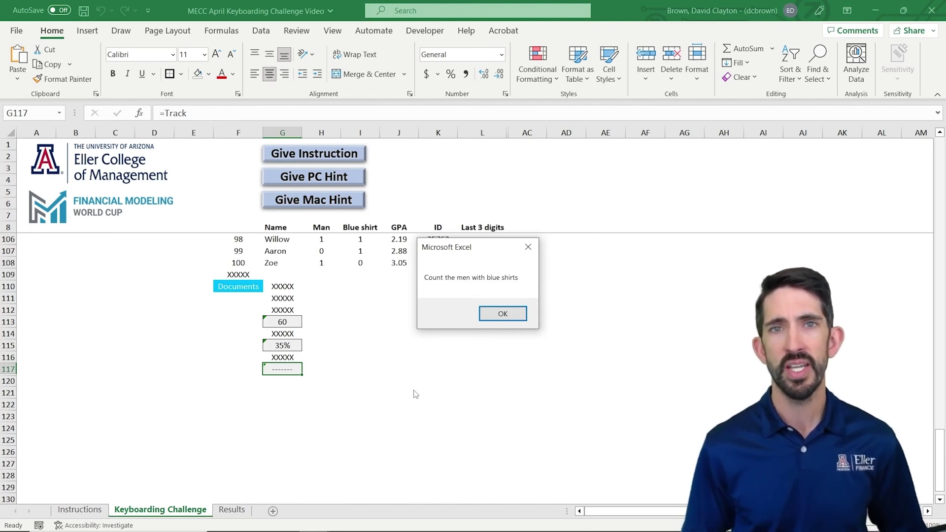
- In G117, enter =SUMPRODUCT(H8:H108,I8:I108) to count 38 men in blue shirts
key(Return)
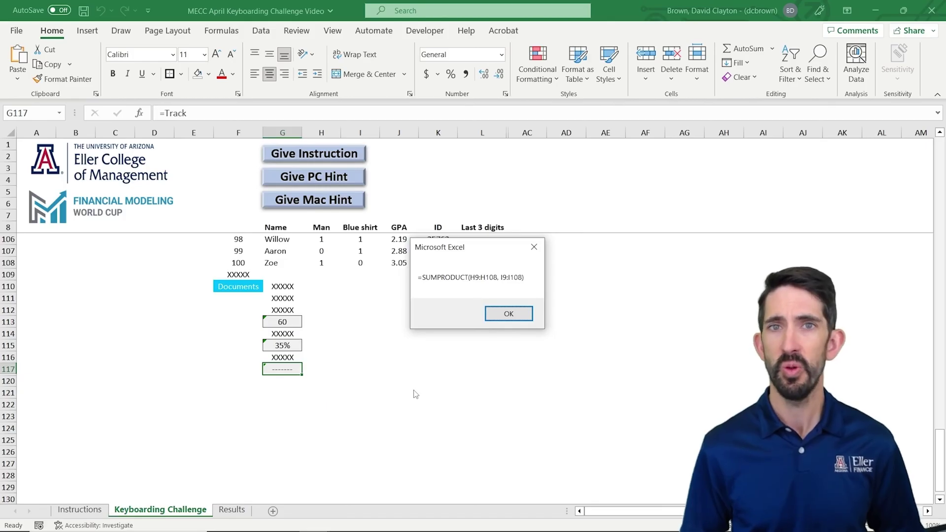
key(Return)
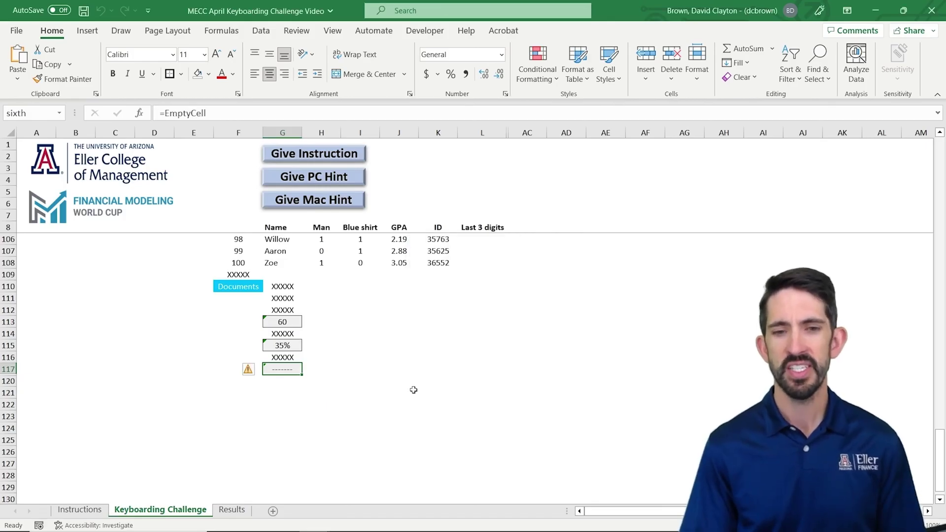
text(=sumproduct()
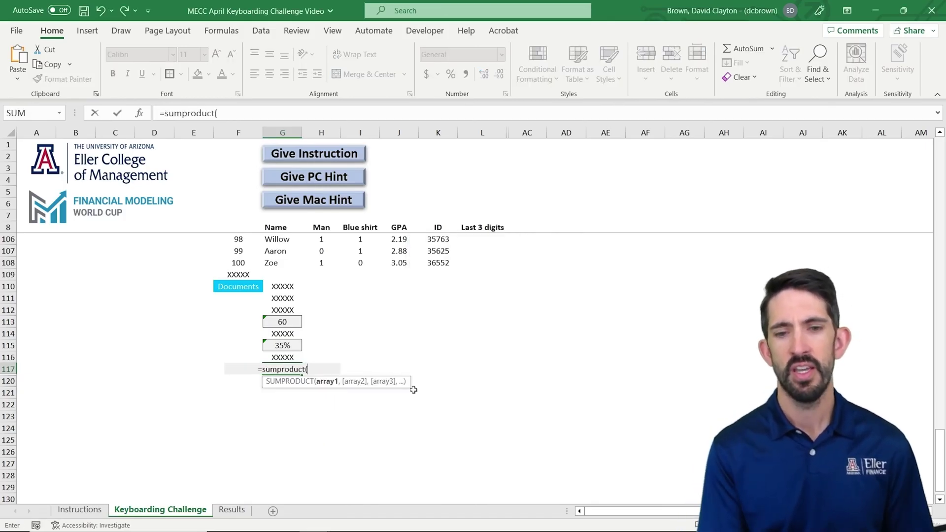
key(Up)
key(Up)
key(Up)
key(Up)
key(Up)
key(Up)
key(Up)
key(Up)
key(Up)
key(Right)
key(ctrl+shift+Up)
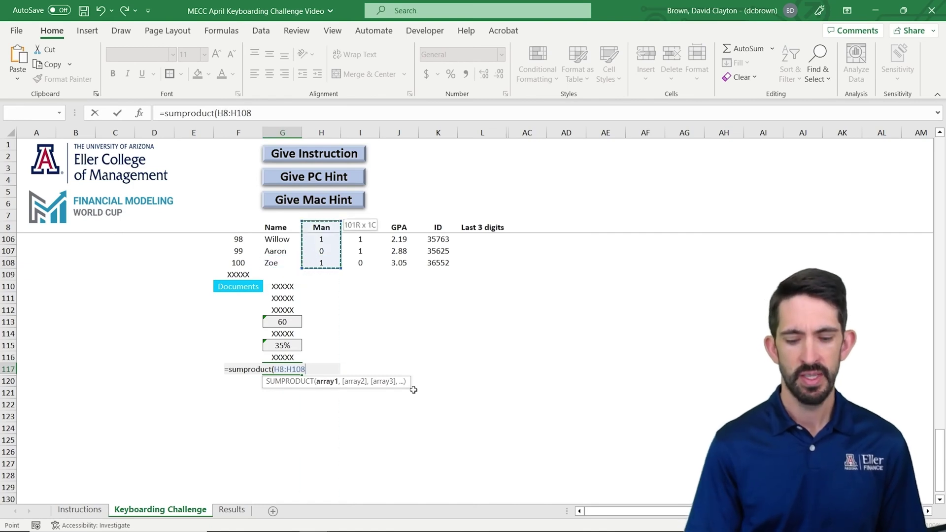
text(,)
key(Up)
key(Up)
key(Up)
key(Up)
key(Up)
key(Up)
key(Up)
key(Up)
key(Up)
key(Right)
key(Right)
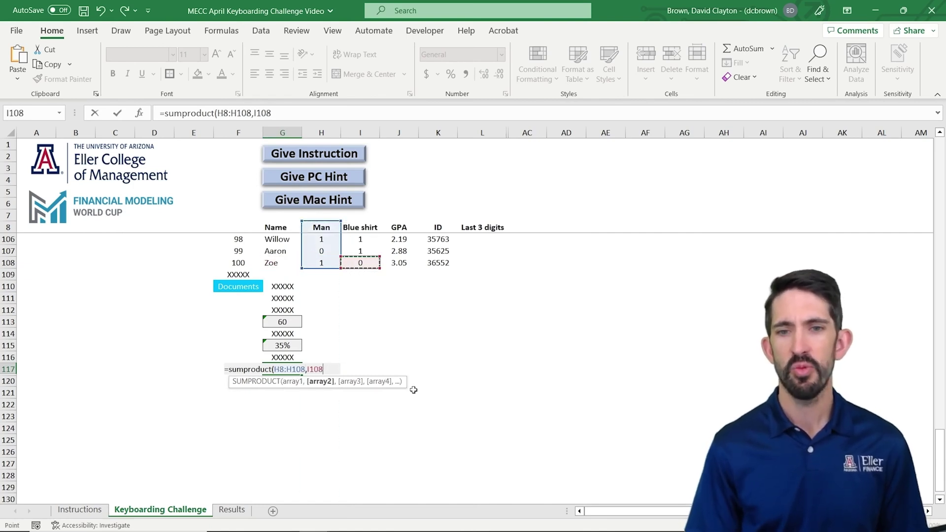
key(ctrl+shift+Up)
text())
key(ctrl+Return)
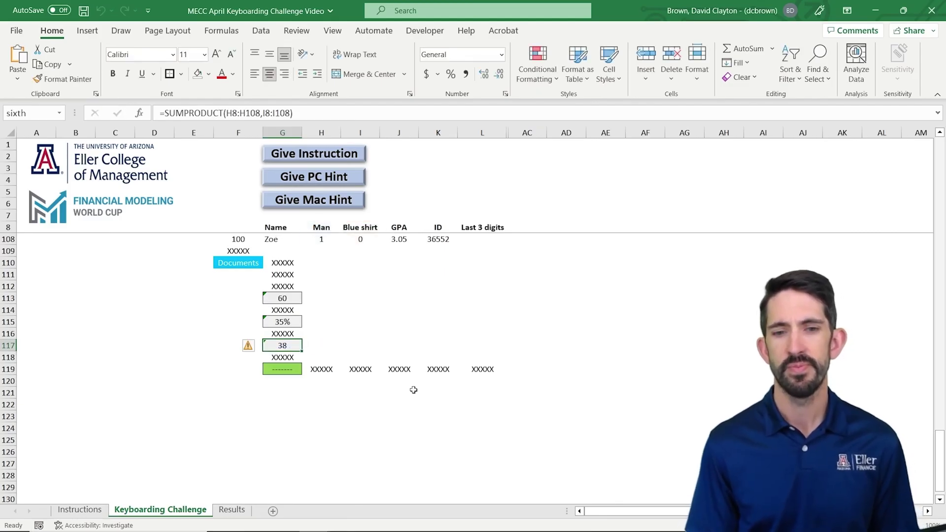
key(Down)
key(Down)
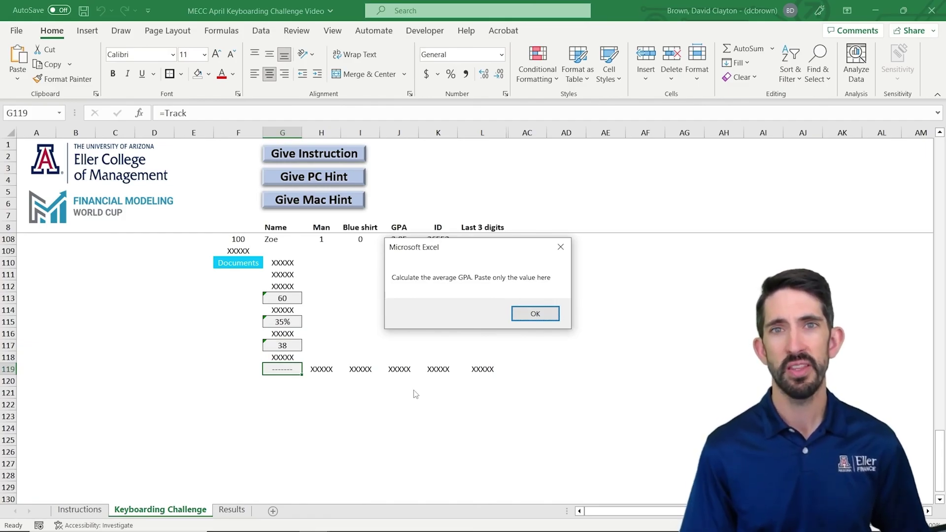
- In G119, enter =AVERAGE(J8:J108) to calculate the contestants' average GPA
key(Return)
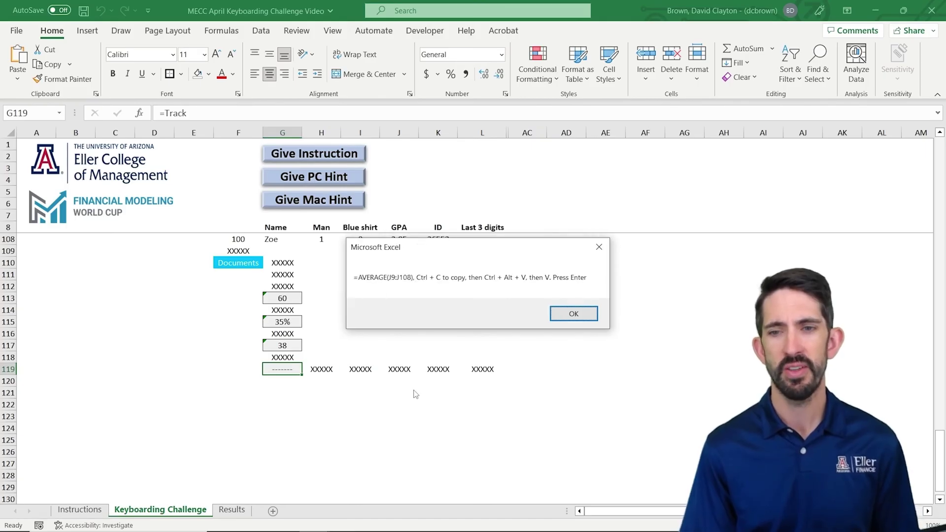
key(Return)
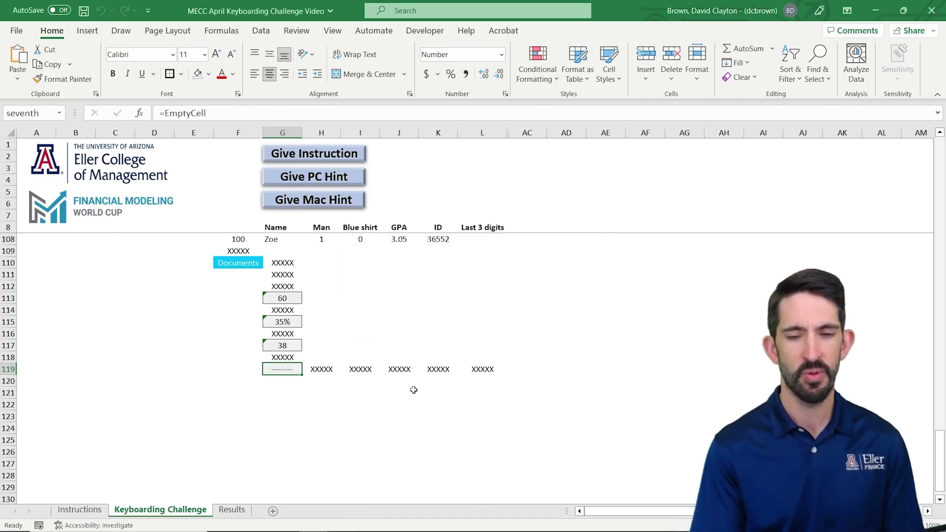
text(=average*()
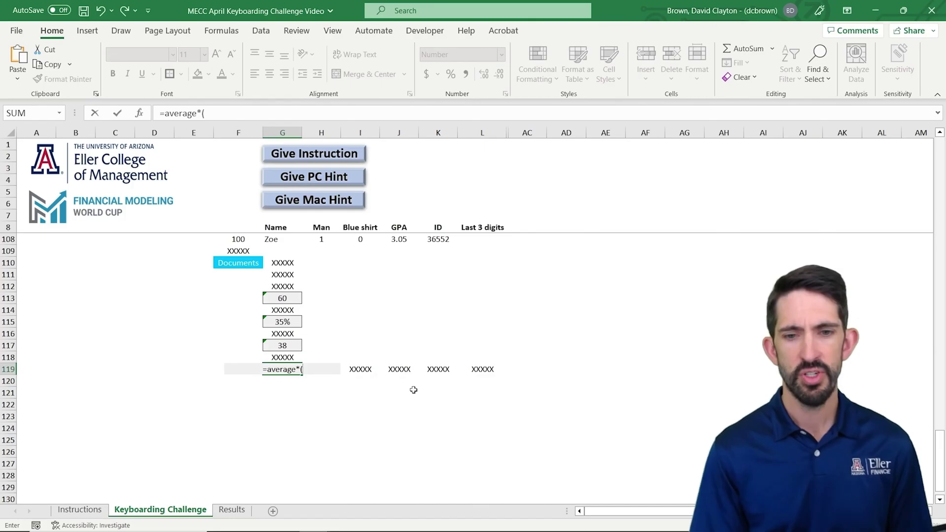
key(BackSpace)
key(BackSpace)
text(()
key(Right)
key(Right)
key(Right)
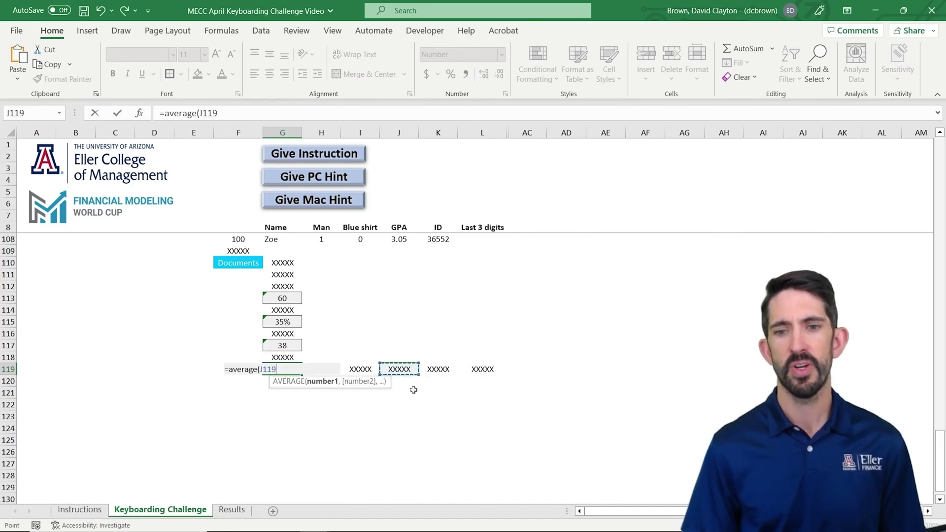
key(ctrl+Up)
key(ctrl+shift+Up)
key(ctrl+shift+Up)
key(ctrl+shift+Up)
key(ctrl+shift+Up)
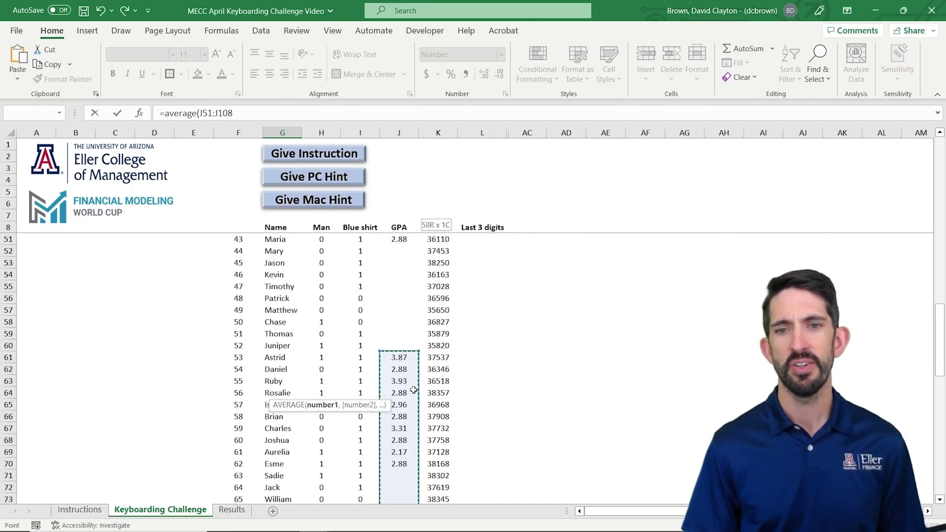
key(ctrl+shift+Up)
key(ctrl+shift+Up)
key(ctrl+shift+Up)
key(ctrl+shift+Up)
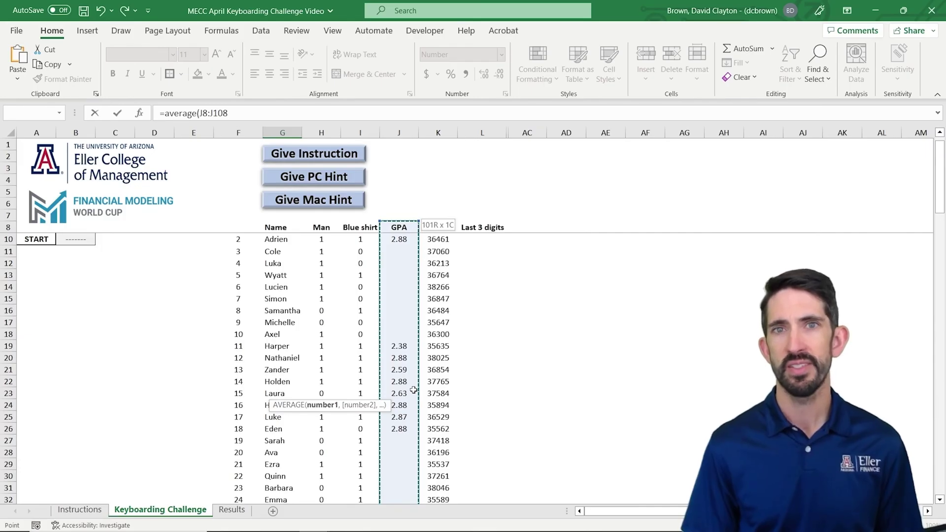
key(ctrl+Return)
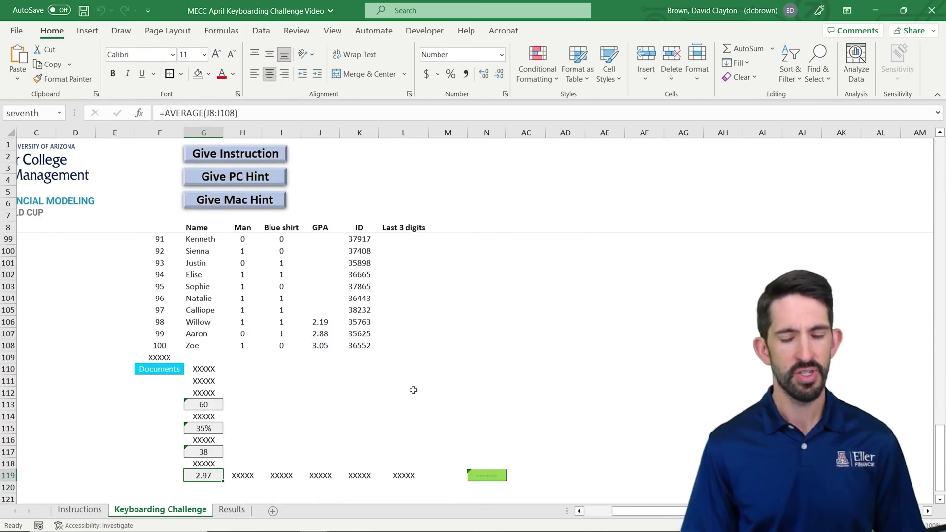
- Replace G119's formula with its plain value 2.97 using Paste Special Values
key(ctrl+c)
key(ctrl+alt+v)
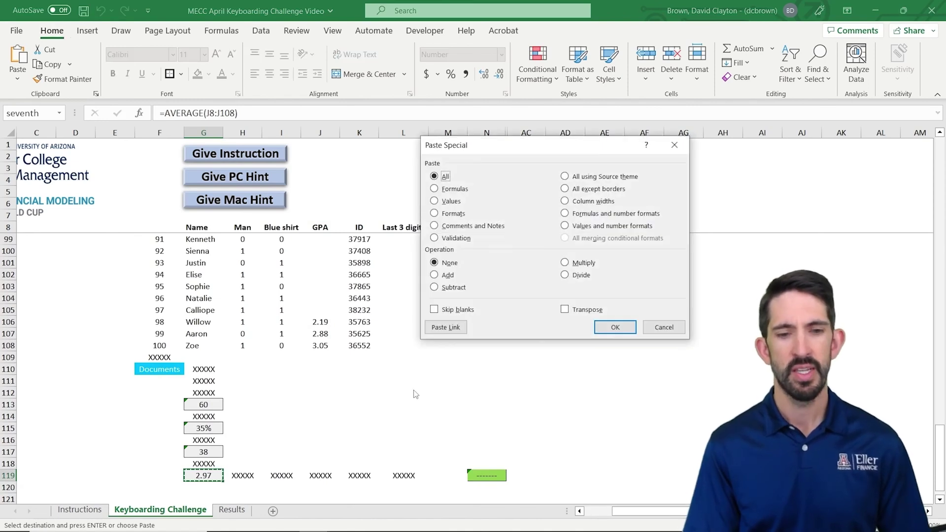
key(v)
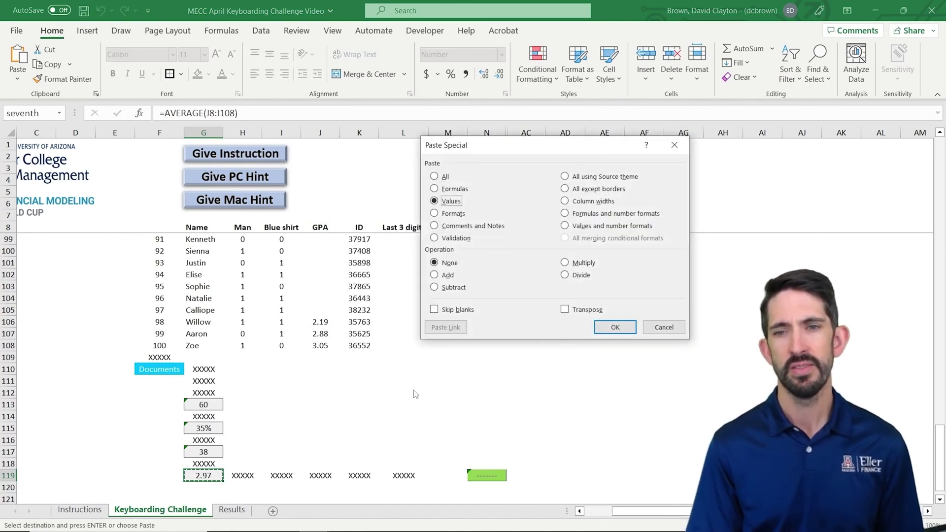
key(Return)
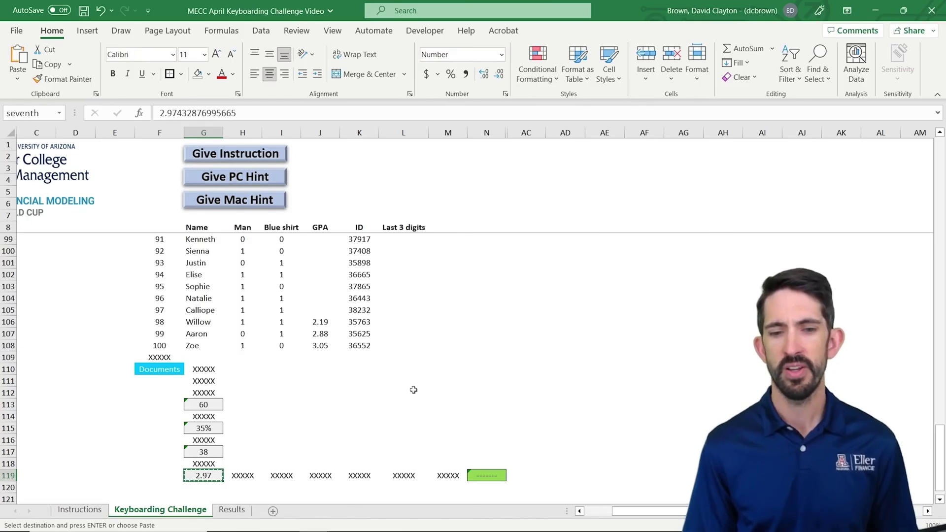
- Enter =SUM(J8:J108) in N119 to total the GPA column at 145.74
key(ctrl+Right)
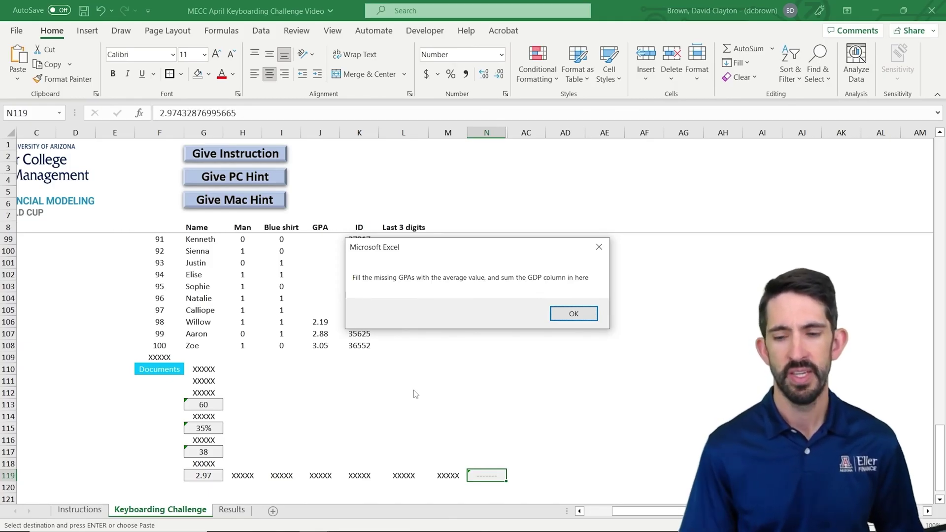
key(Return)
key(Return)
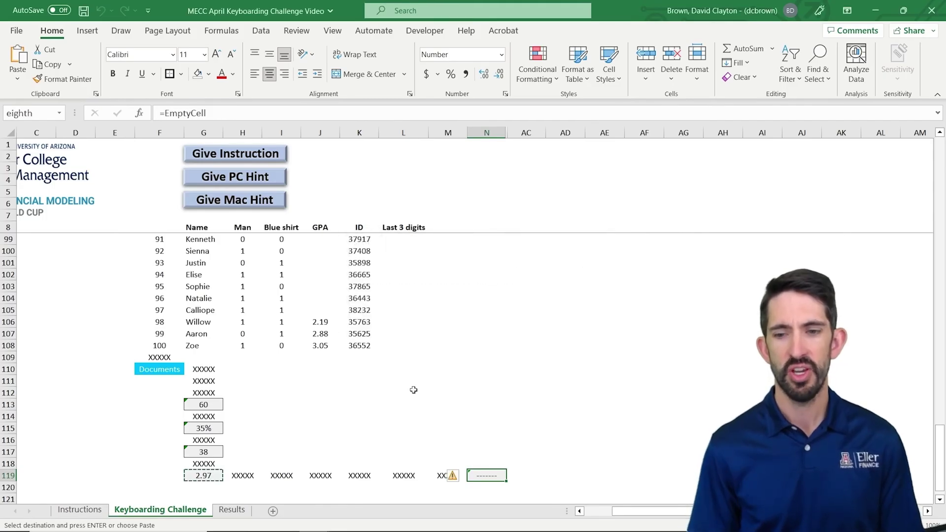
text(=sum()
key(Left)
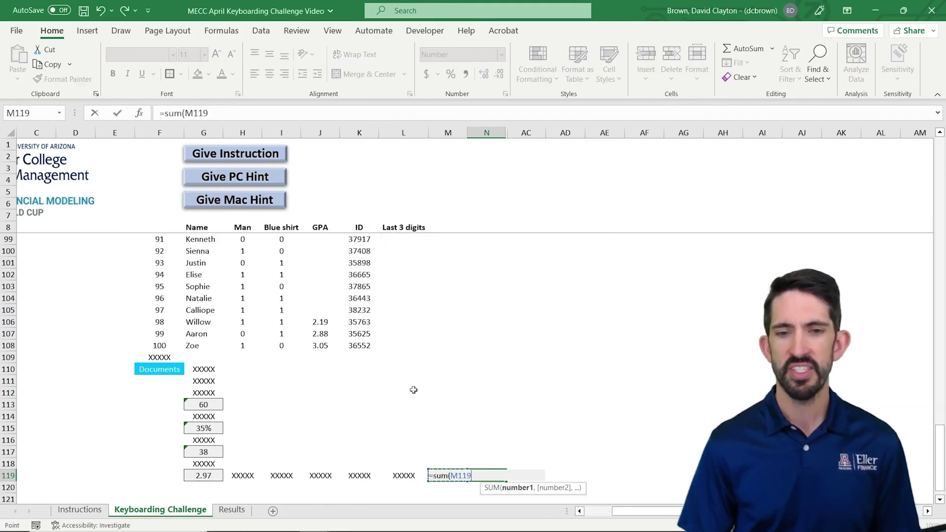
key(Left)
key(Left)
key(Left)
key(ctrl+Up)
key(ctrl+shift+Up)
key(ctrl+shift+Up)
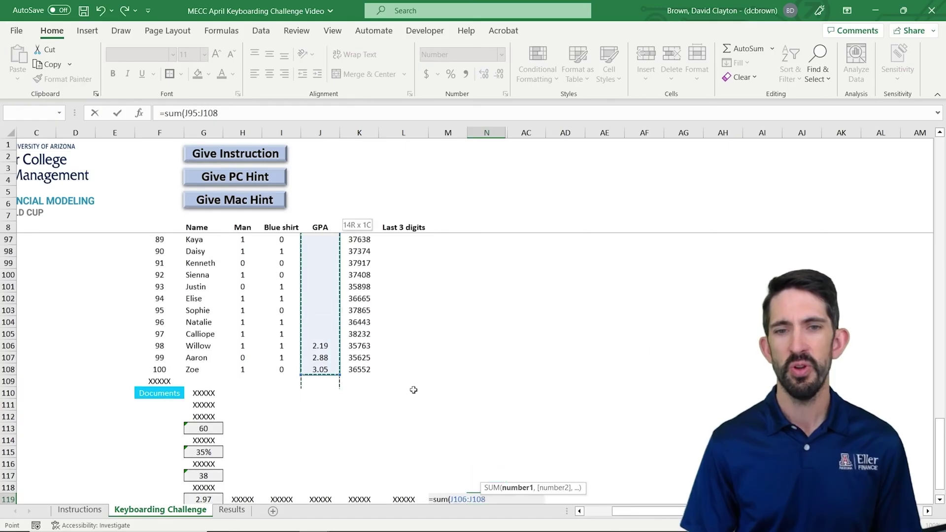
key(ctrl+shift+Up)
key(ctrl+shift+Up)
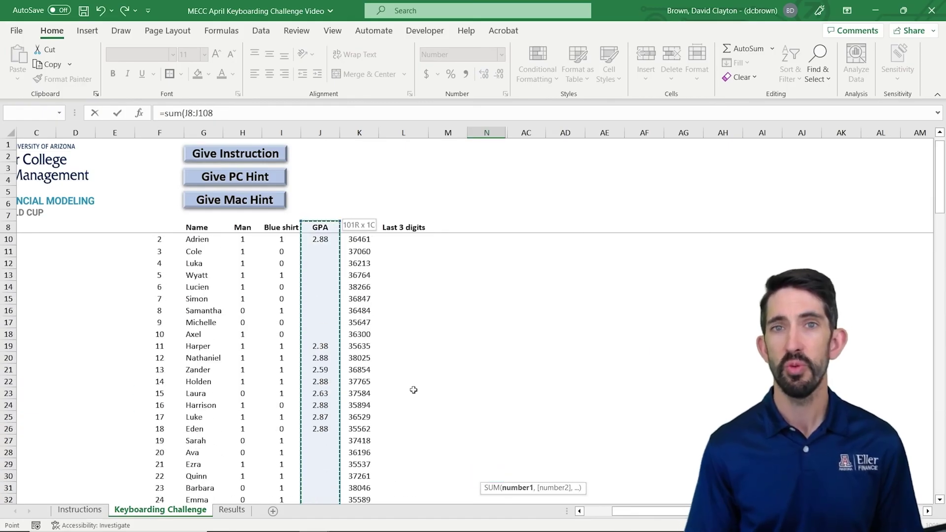
key(ctrl+Return)
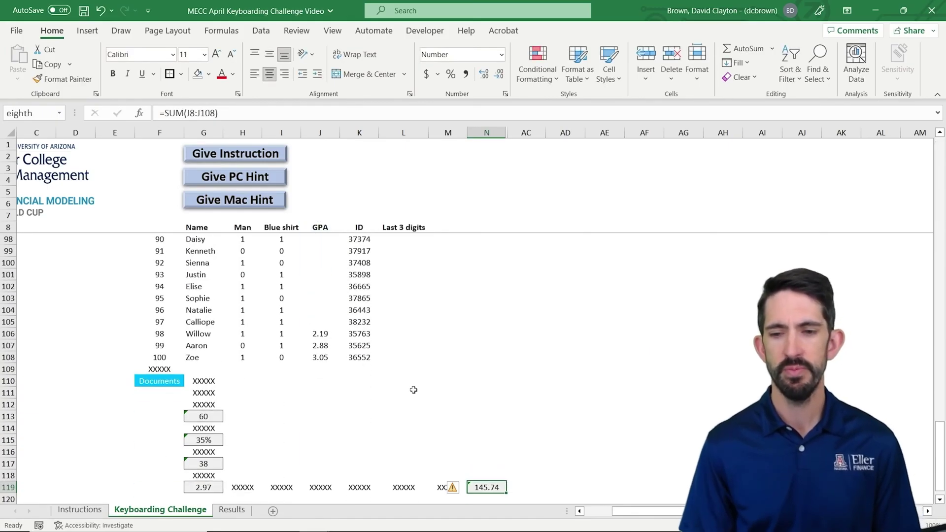
- Copy the 2.97 average GPA from G119 and select the GPA cells in column J
key(ctrl+Left)
key(ctrl+c)
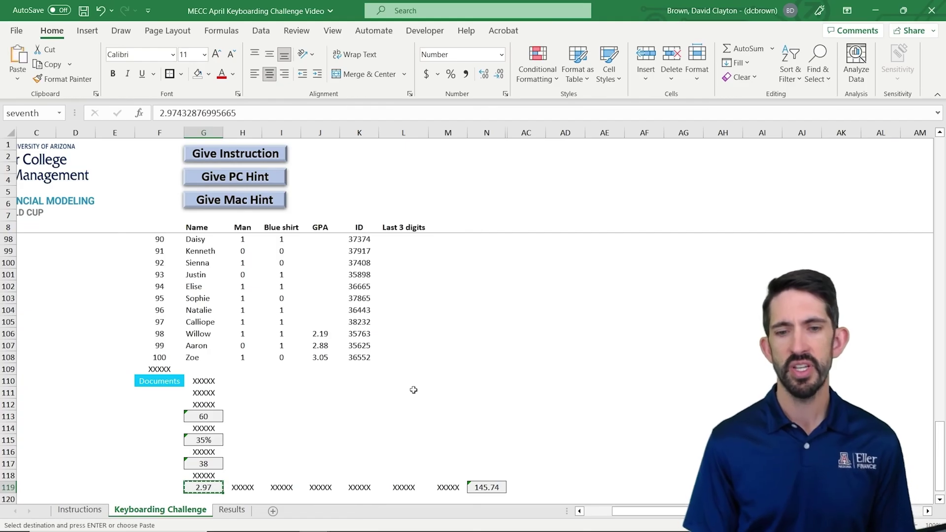
key(Right)
key(Right)
key(Right)
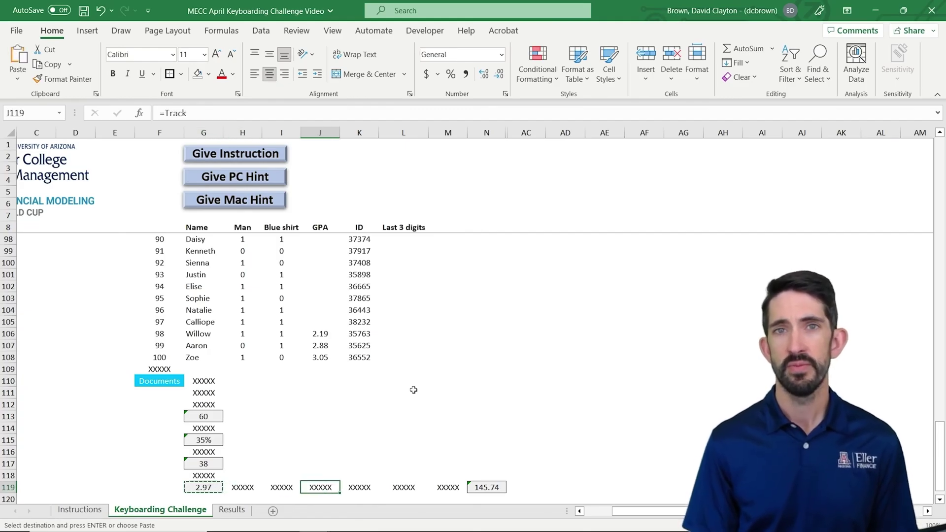
key(ctrl+Up)
key(Up)
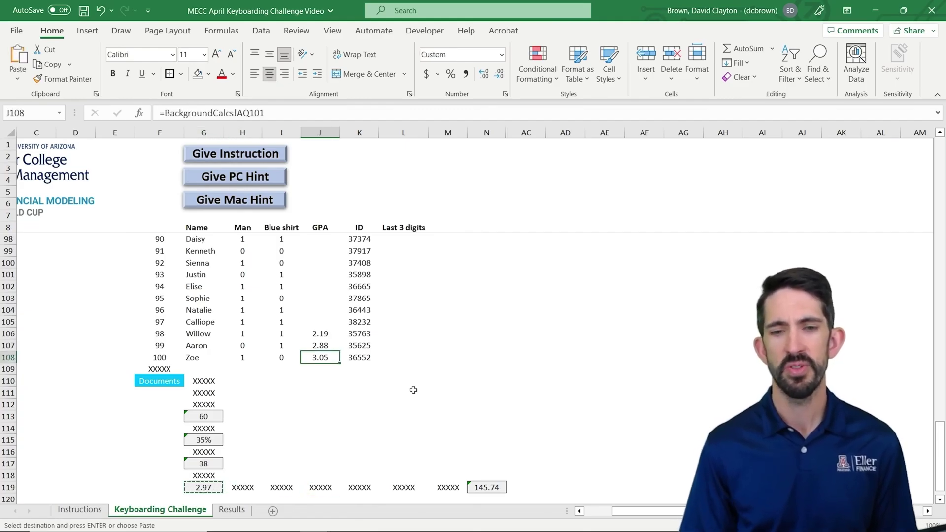
key(Up)
key(Down)
key(Down)
key(shift+Up)
key(shift+Up)
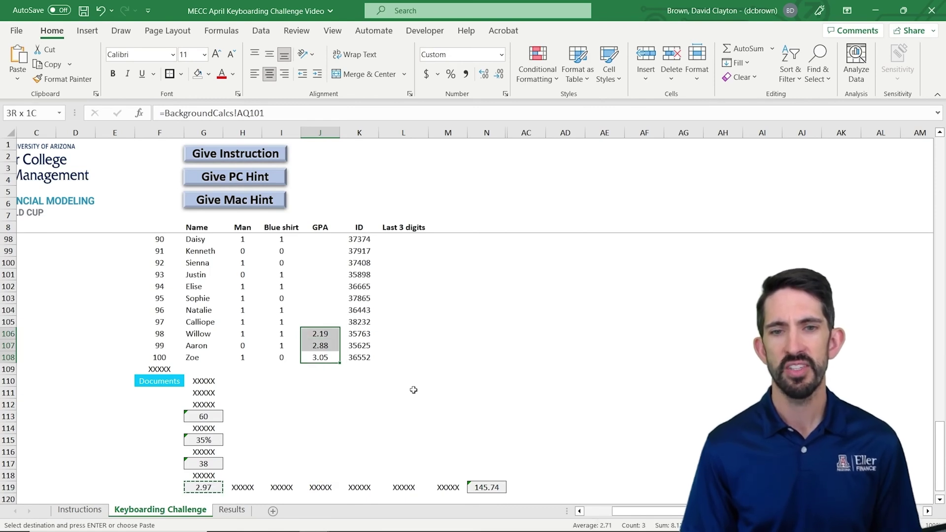
key(ctrl+shift+Up)
key(ctrl+shift+Up)
key(ctrl+shift+Up)
key(ctrl+shift+Up)
key(ctrl+shift+Up)
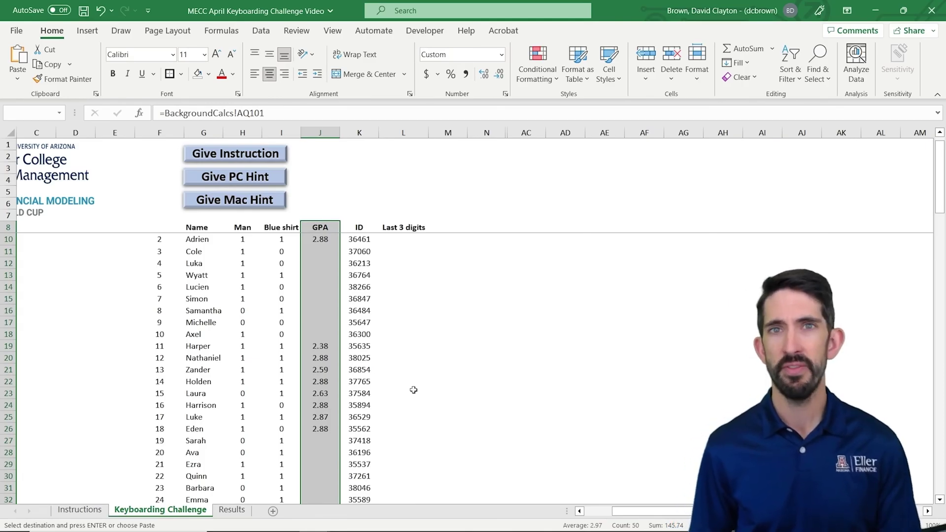
key(F5)
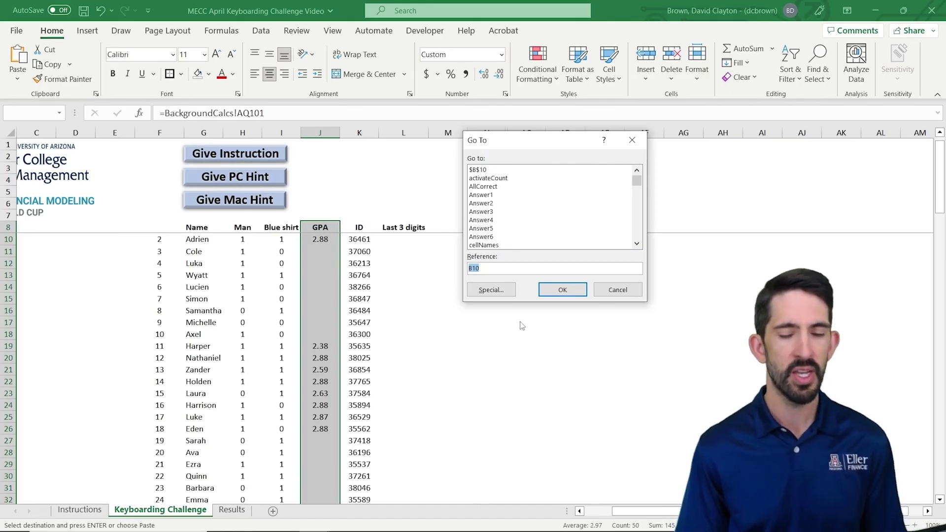
- Select only the blank GPA cells and paste 2.97 into them, raising the total to 297.43
key(alt+s)
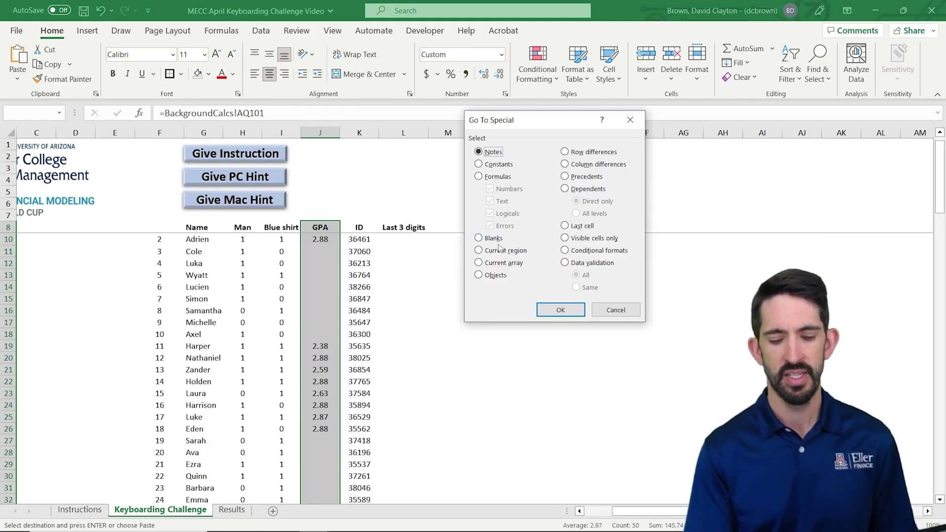
key(alt+k)
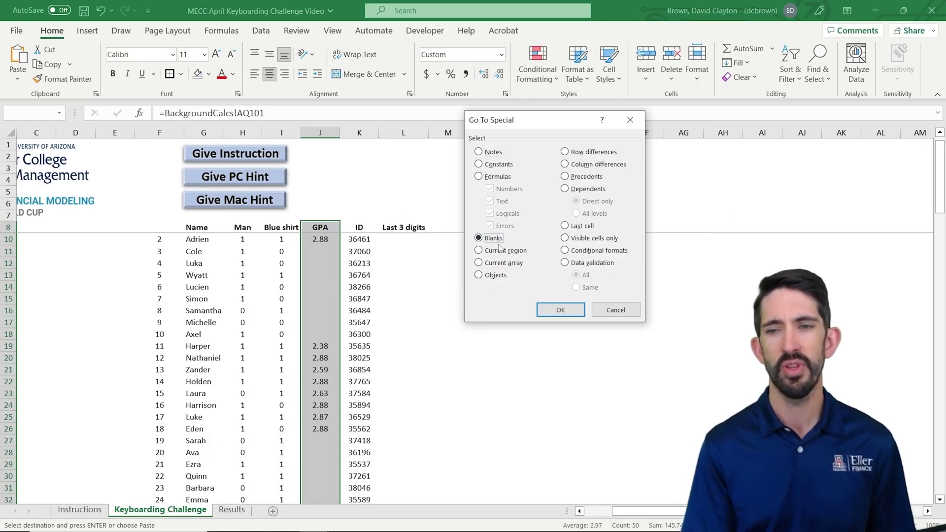
key(Return)
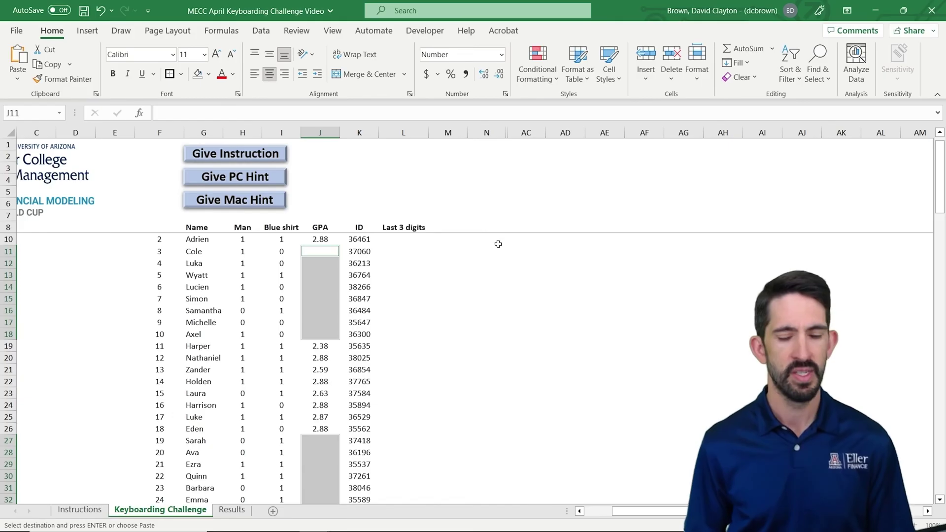
key(Return)
scroll(498, 244, right, 2)
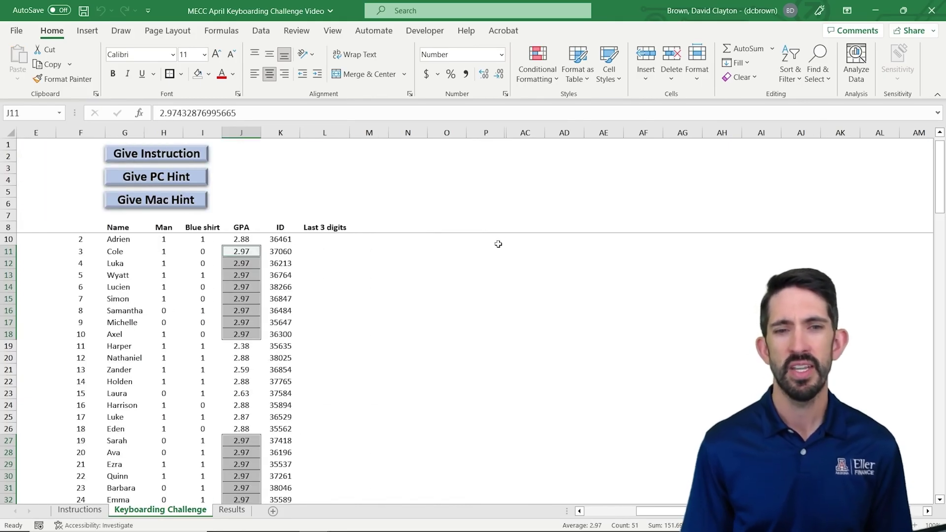
key(Down)
key(ctrl+Down)
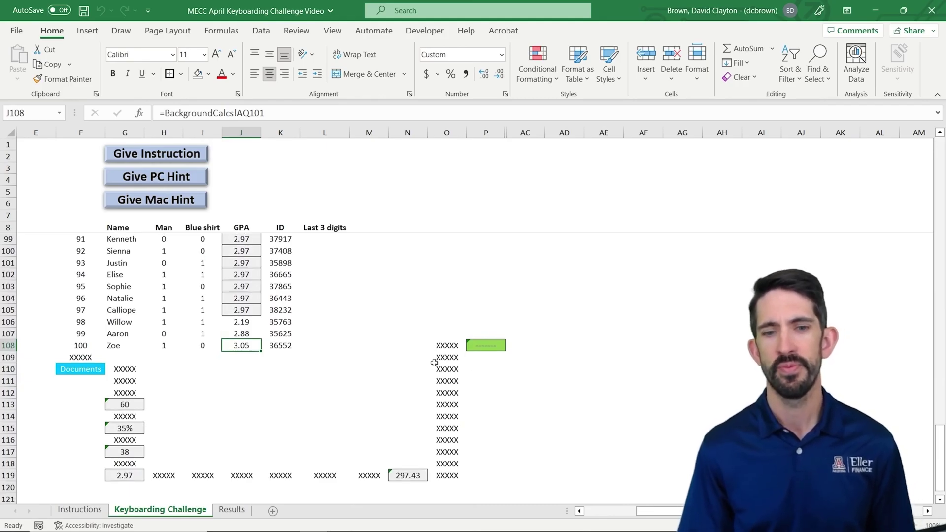
key(ctrl+Right)
- Enter =RIGHT(K9,3) in L9 to extract the last three digits of the ID
key(ctrl+Right)
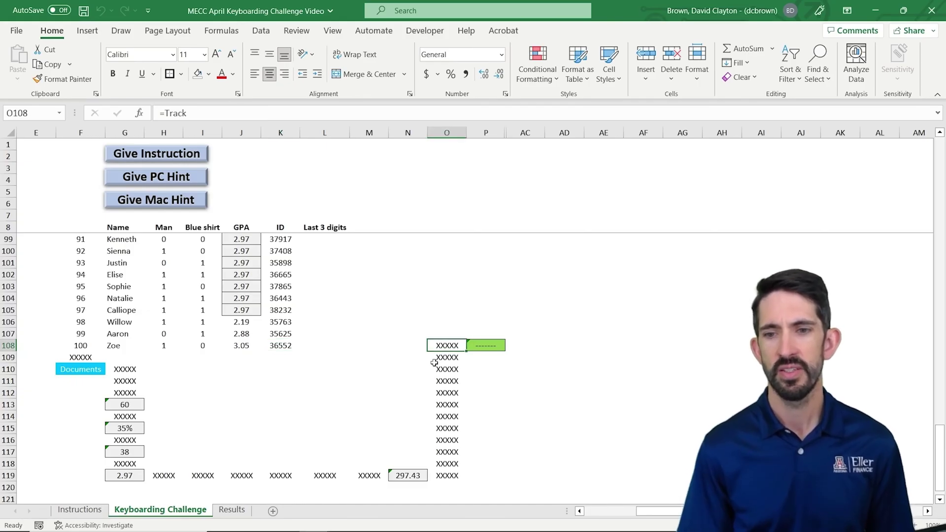
key(ctrl+Right)
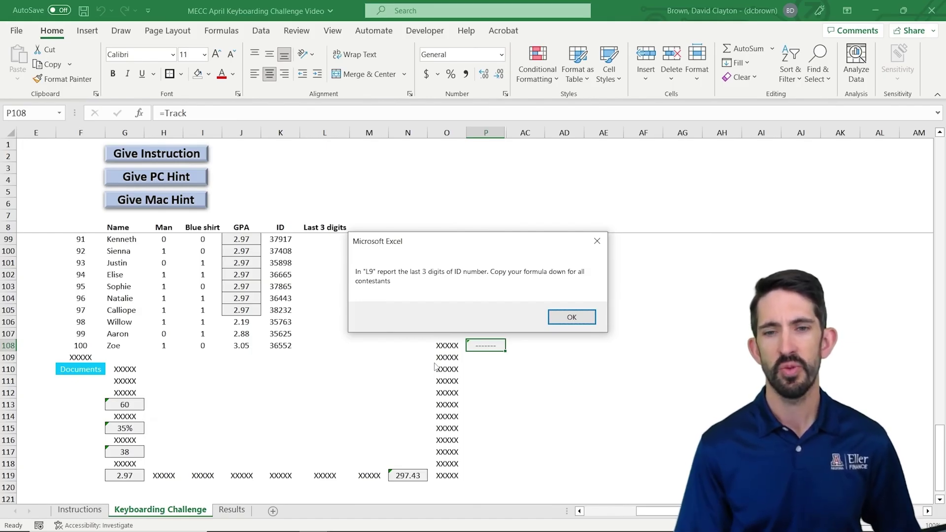
key(Return)
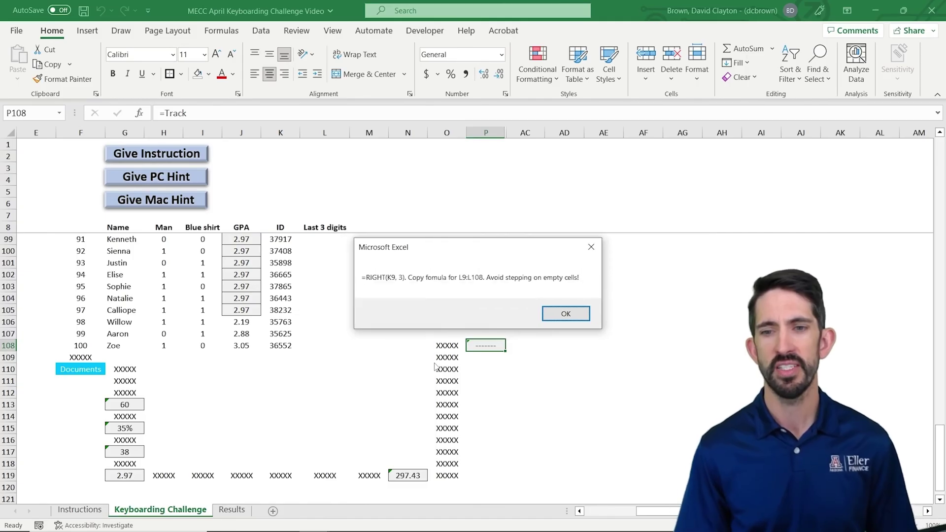
key(Return)
key(ctrl+Left)
key(ctrl+Left)
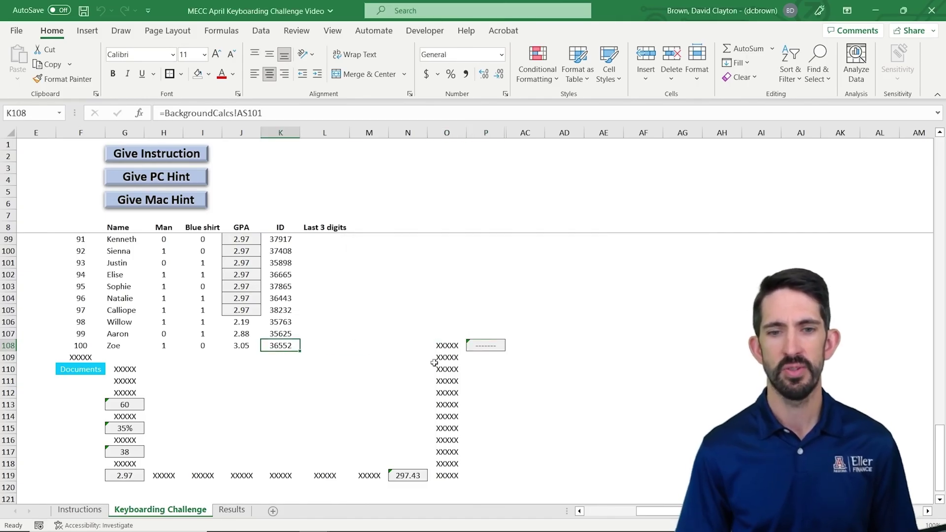
key(Right)
key(ctrl+Up)
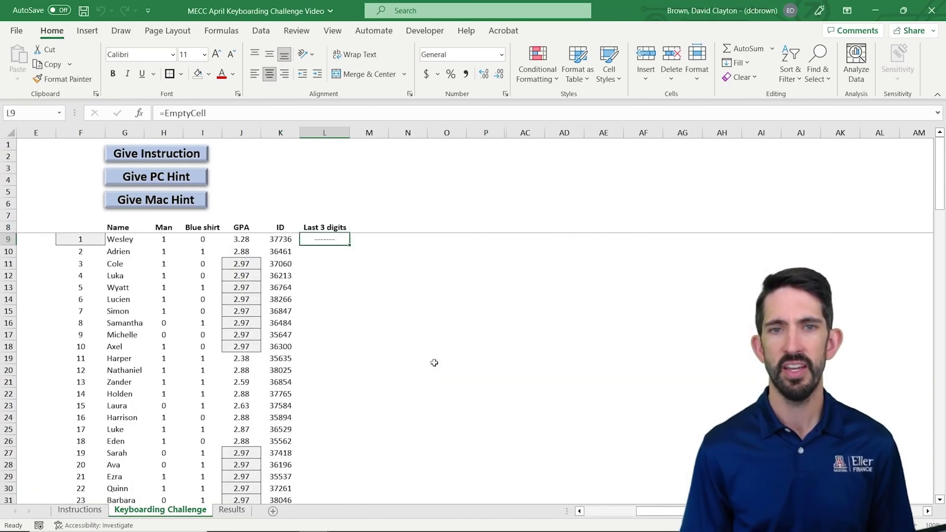
text(=right)
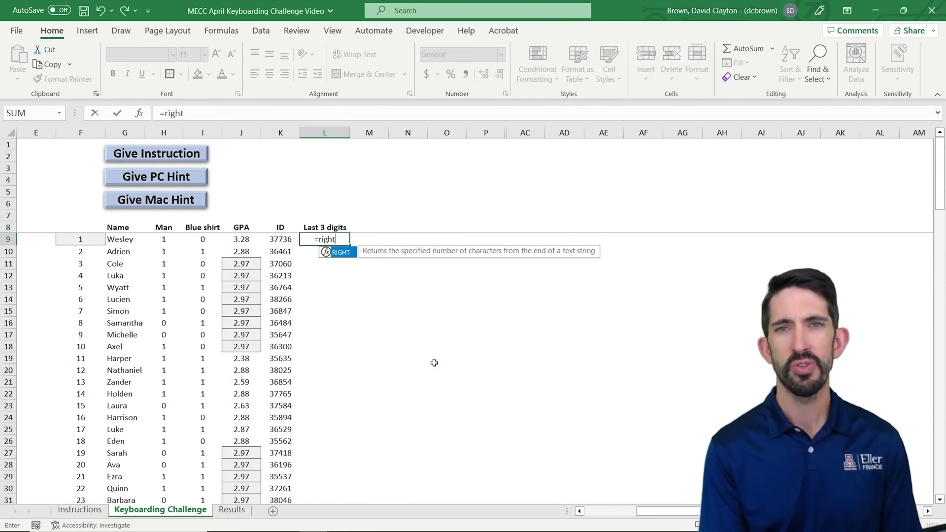
text(()
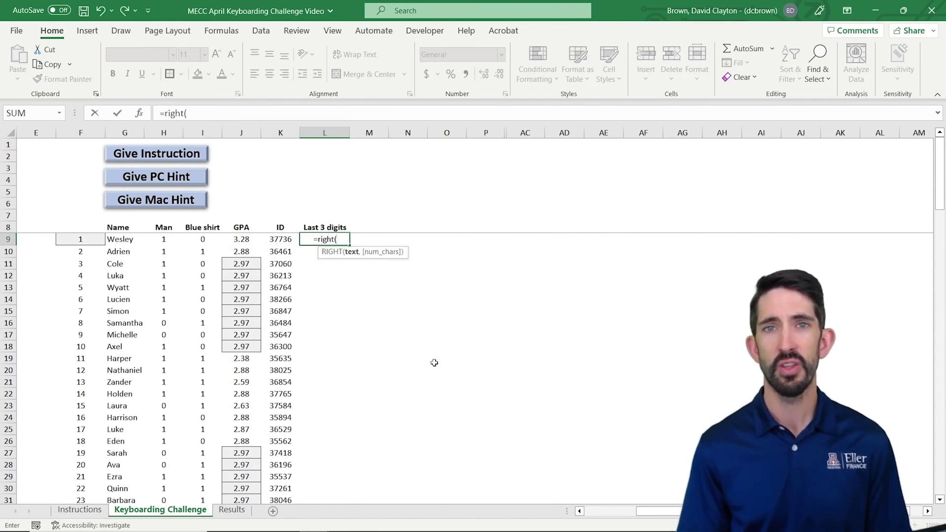
key(Left)
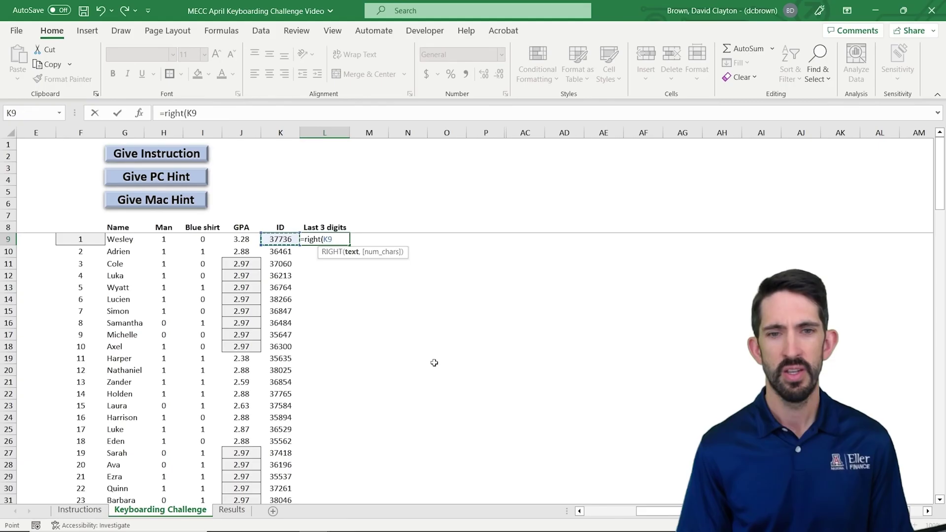
text(,3))
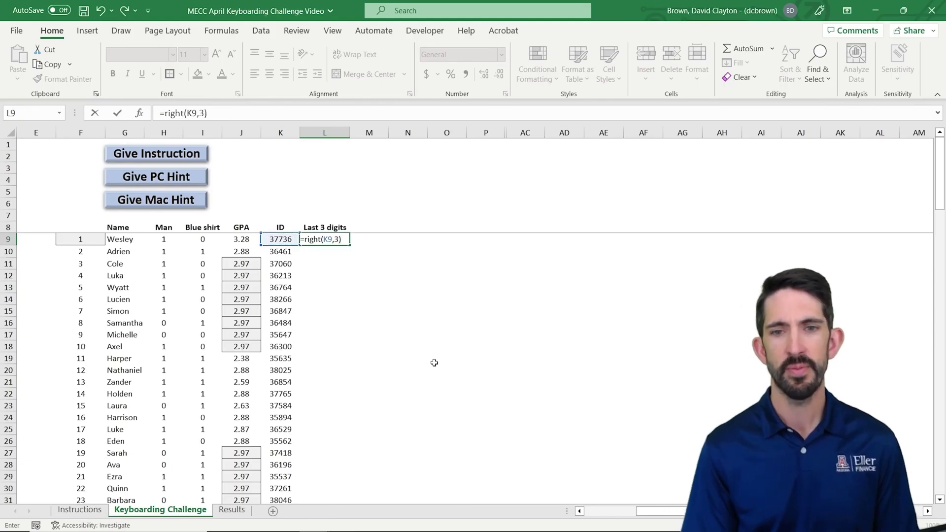
key(ctrl+Return)
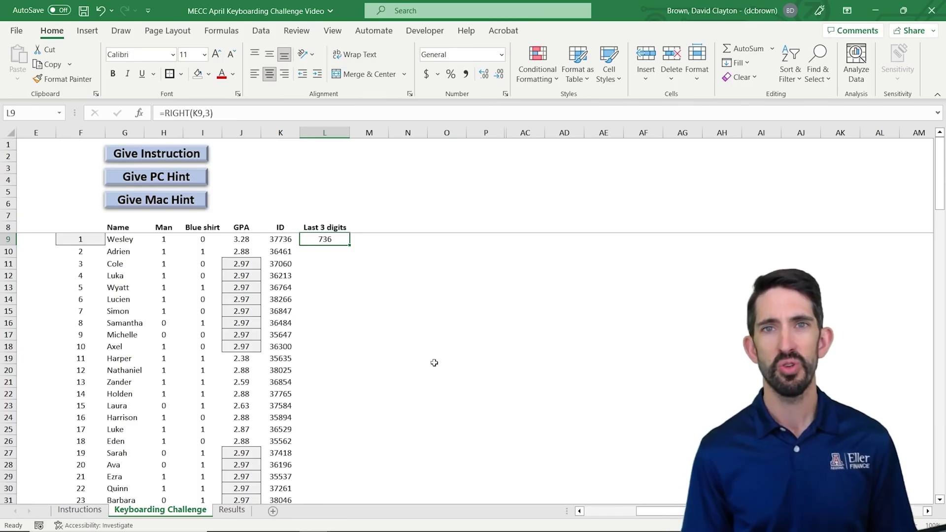
- Fill the RIGHT formula down through L108 for all 100 students
key(ctrl+shift+Down)
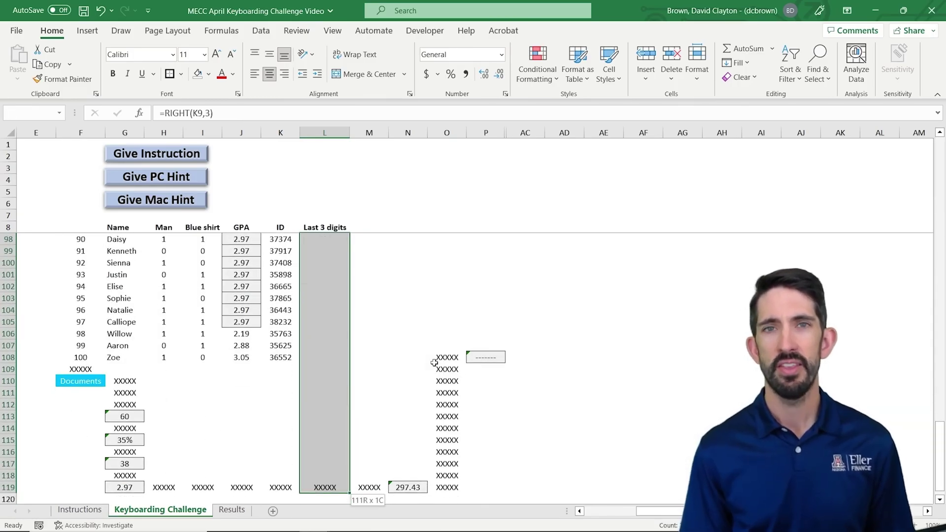
key(shift+Up)
key(shift+Up)
key(shift+Up)
key(shift+Up)
key(shift+Up)
key(shift+Up)
key(shift+Up)
key(shift+Up)
key(shift+Up)
key(shift+Up)
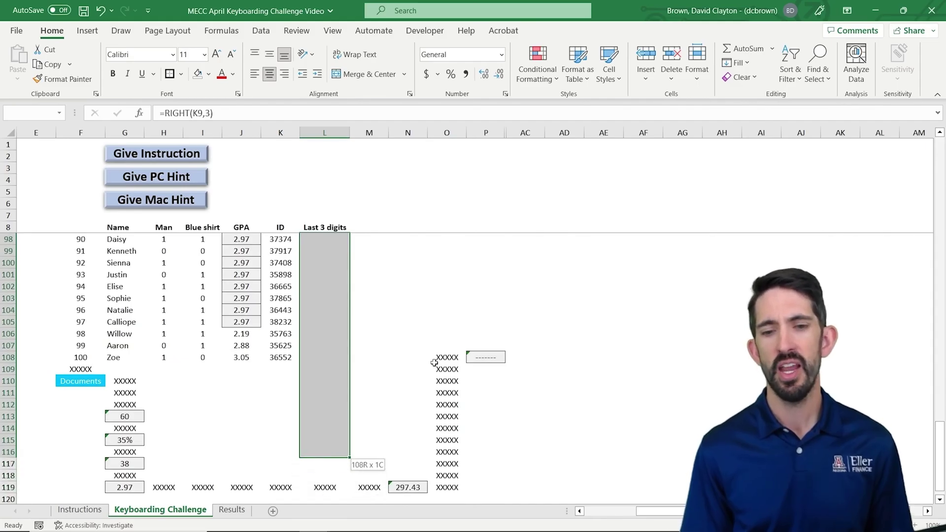
key(shift+Up)
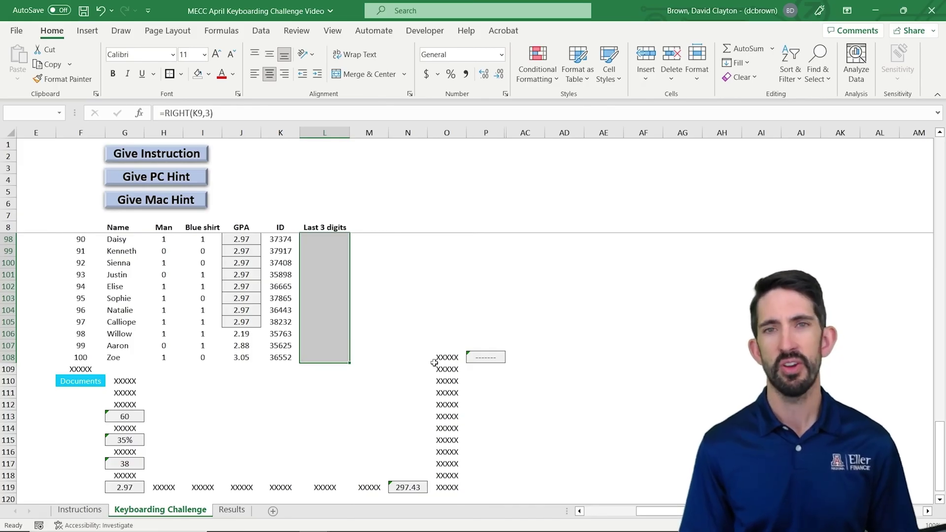
key(ctrl+d)
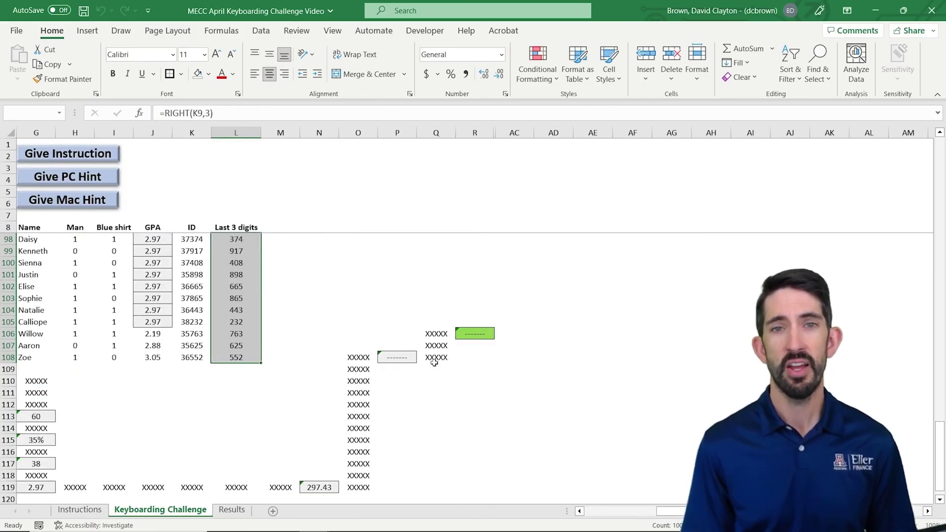
key(ctrl+Down)
key(ctrl+Right)
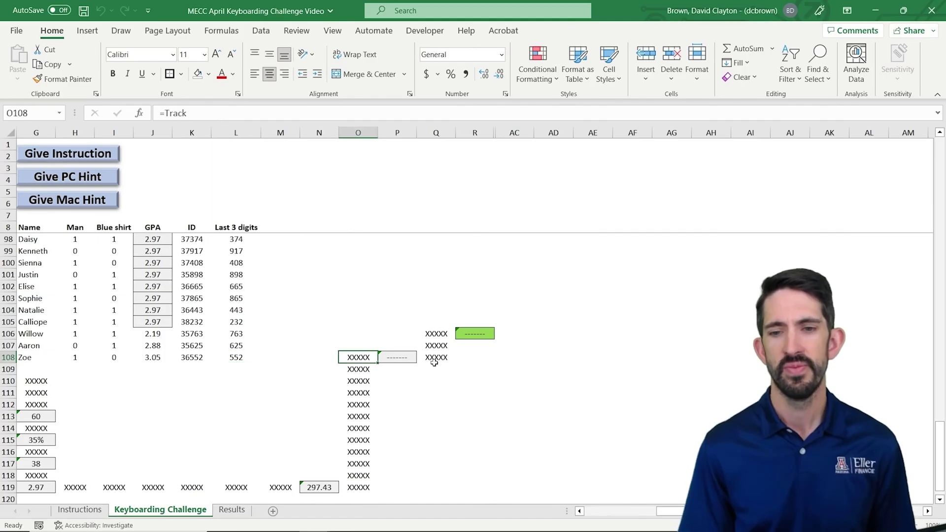
key(ctrl+Right)
- Dismiss the challenge instructions and select the GPA range J9:J108
key(ctrl+Up)
key(Right)
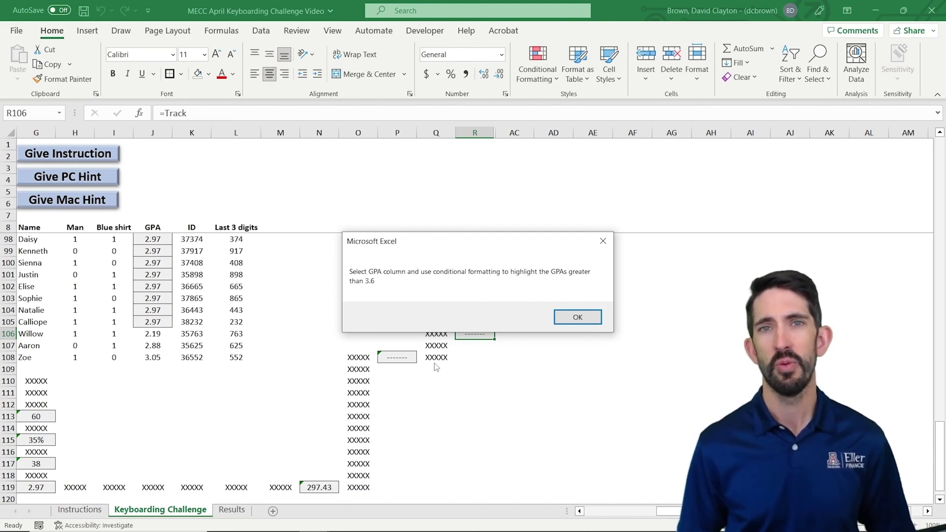
key(Return)
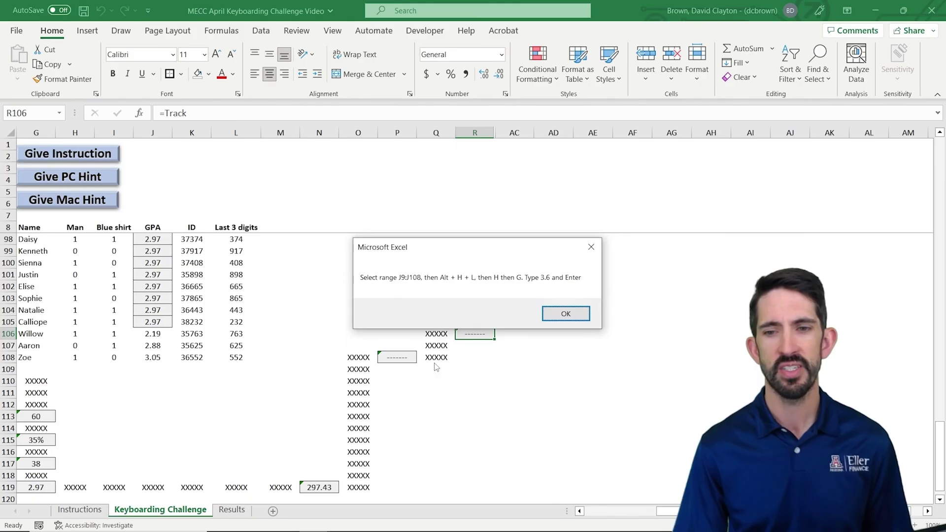
key(Return)
key(Left)
key(ctrl+Left)
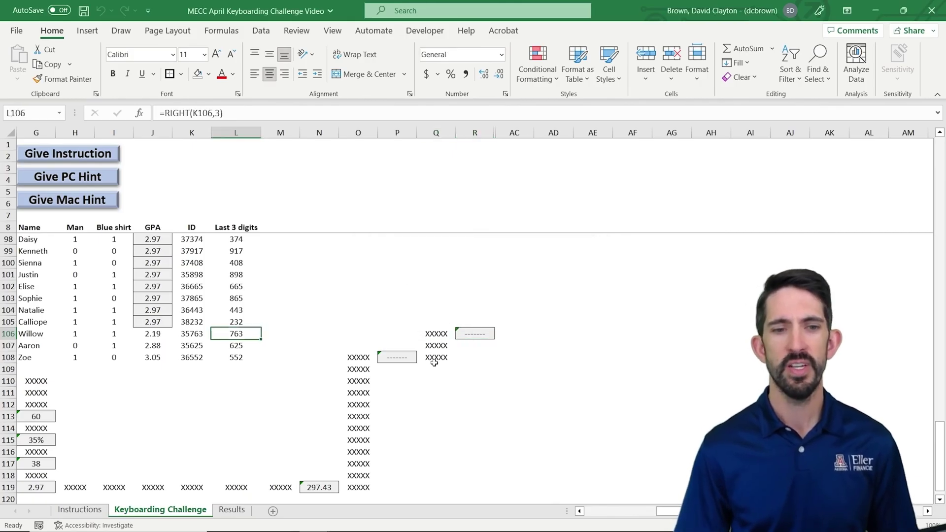
key(ctrl+Left)
key(Right)
key(Right)
key(Right)
key(Right)
key(Down)
key(Down)
key(ctrl+shift+Up)
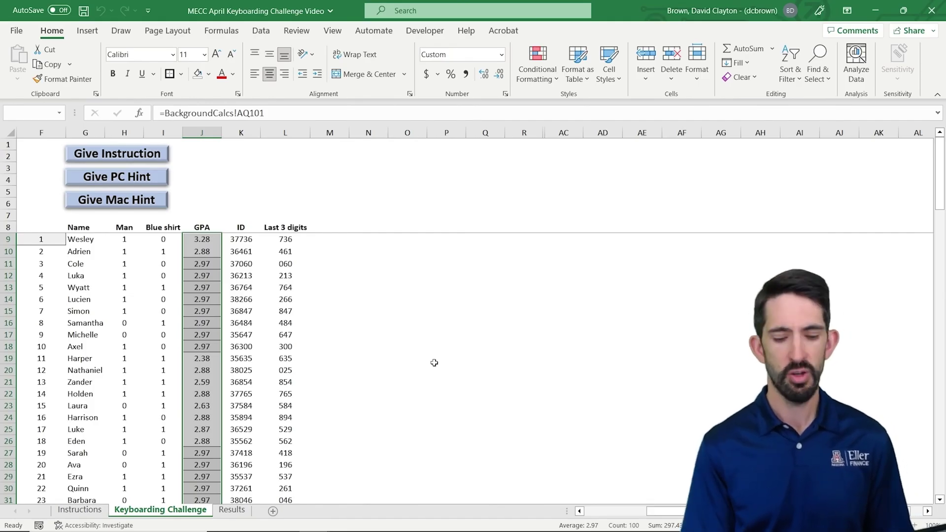
- Apply a Greater Than 3.6 highlight rule with light red fill and dark red text
key(alt)
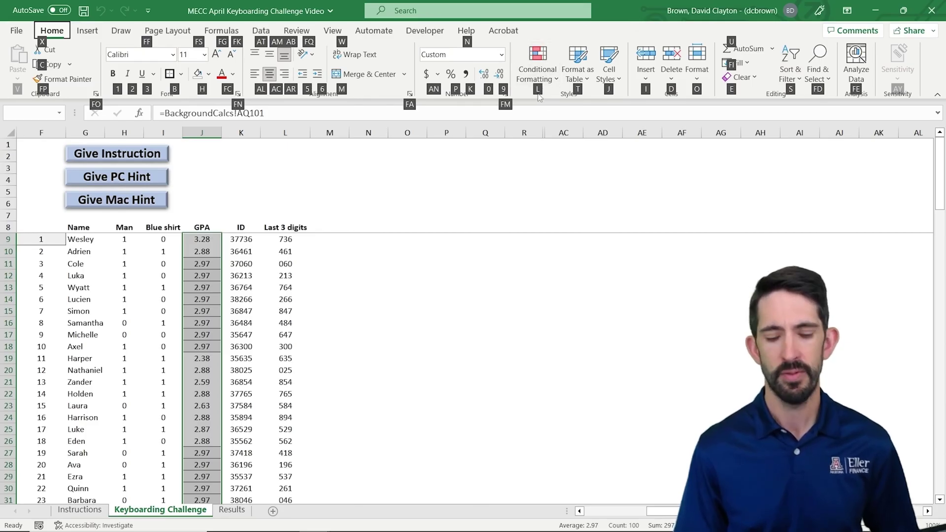
key(l)
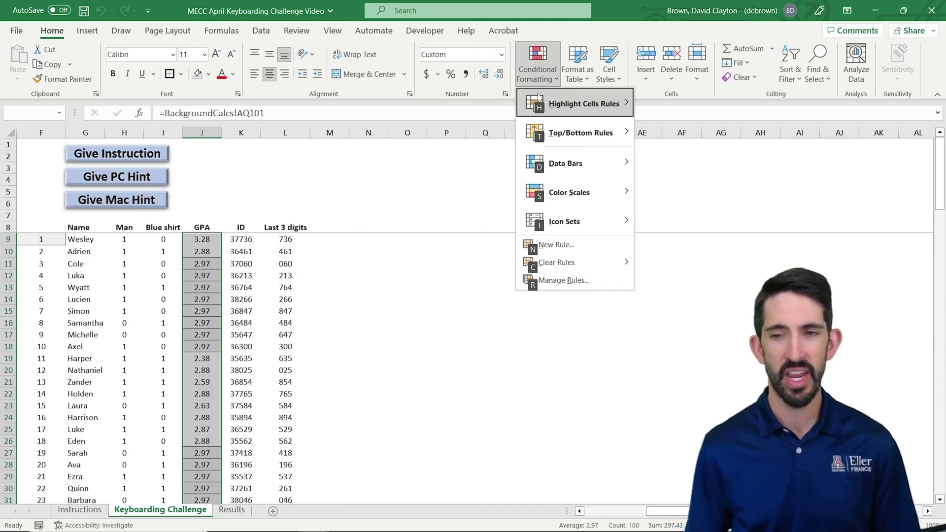
key(h)
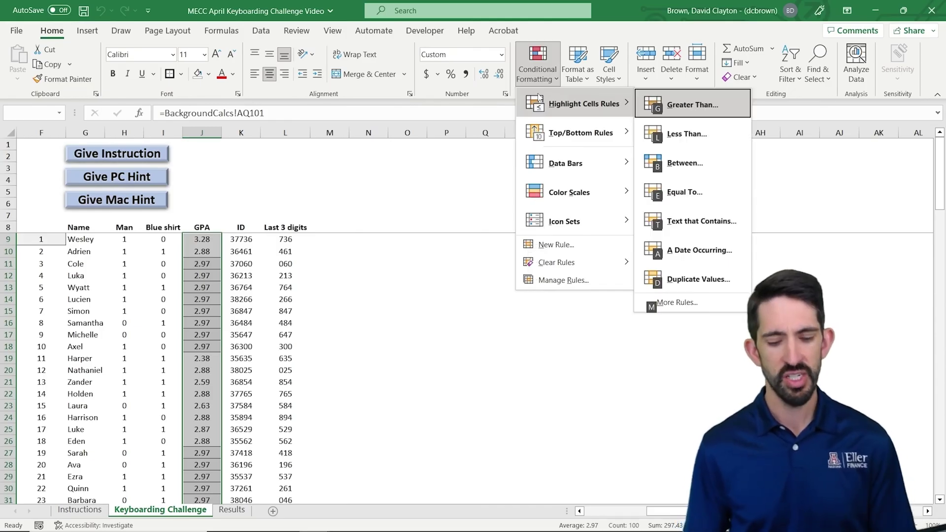
key(g)
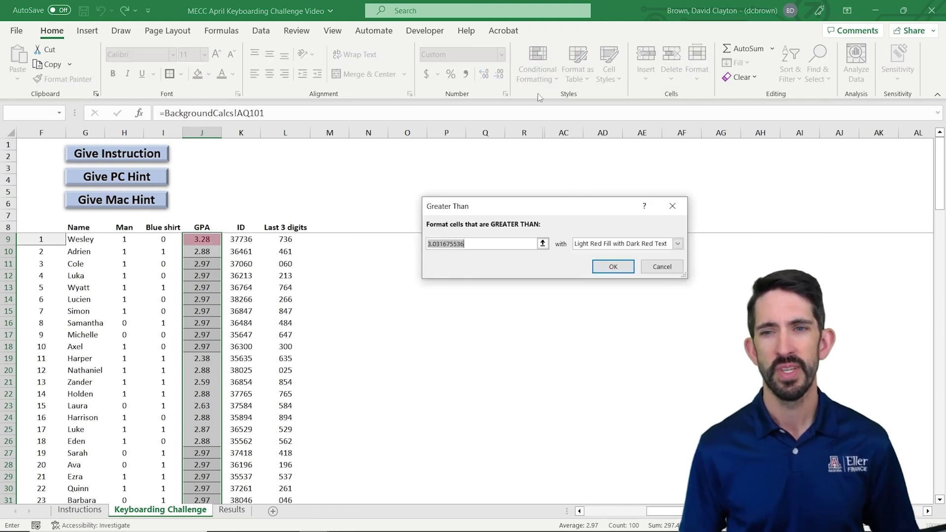
text(3.6)
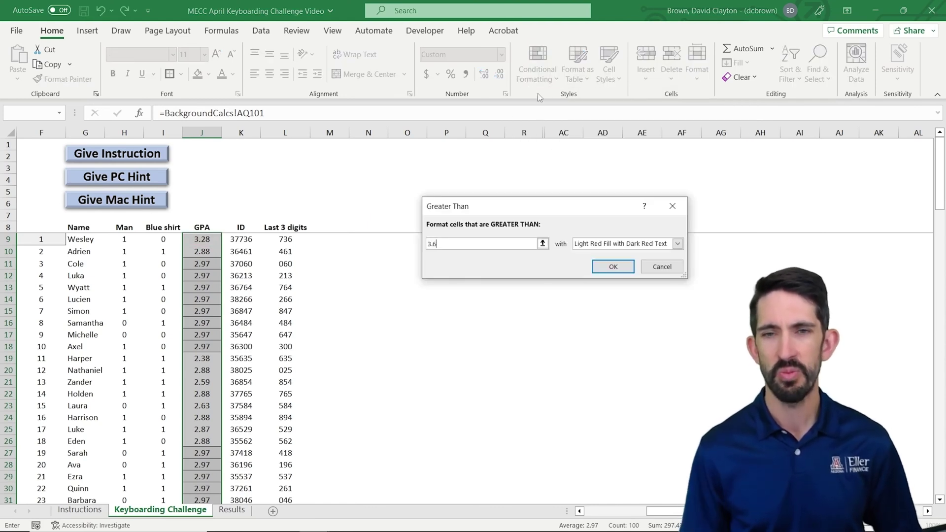
key(Return)
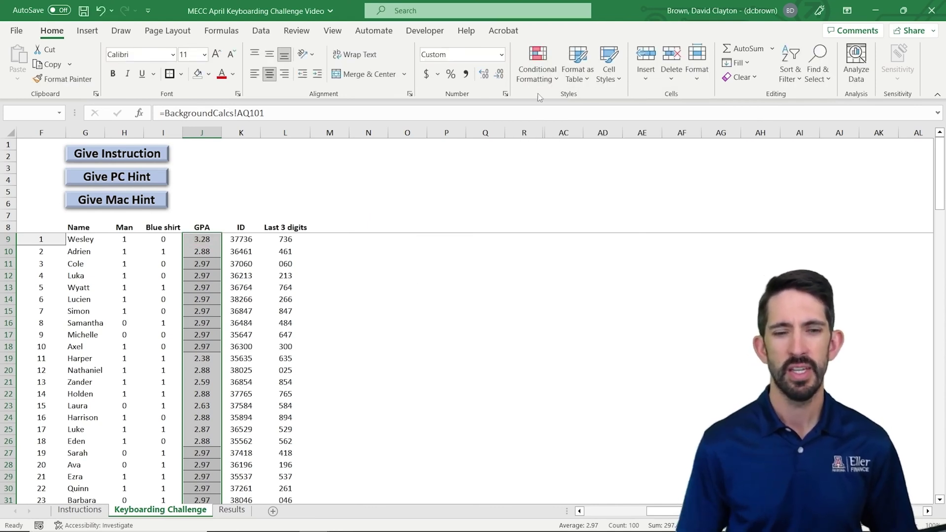
- Check highlighted GPAs like 3.70 and 3.87, then follow the track to Ava's cell
scroll(211, 335, down, 4)
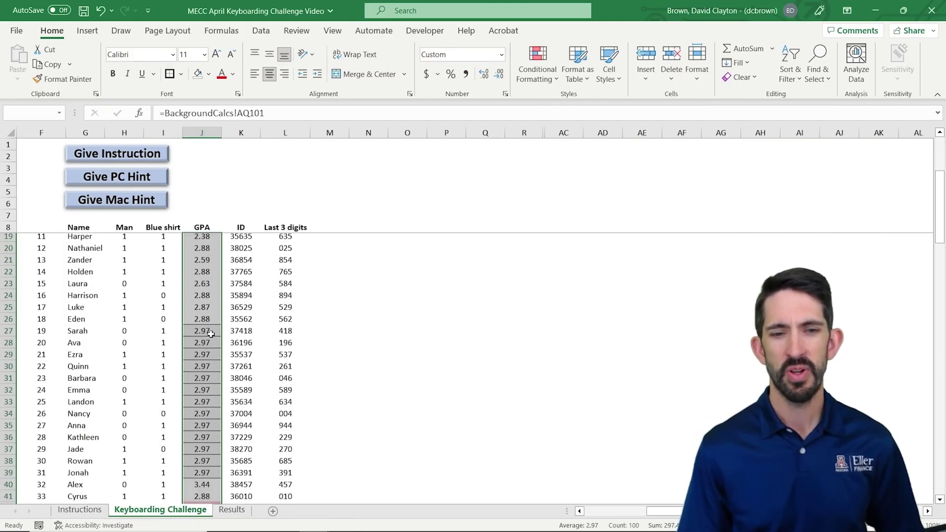
scroll(211, 334, down, 3)
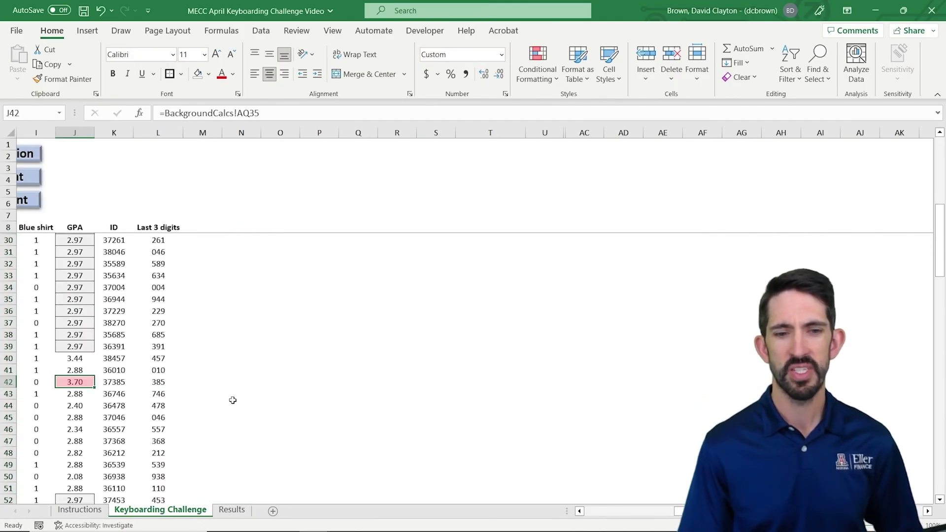
click(211, 382)
scroll(211, 379, right, 1)
scroll(138, 355, down, 6)
click(86, 396)
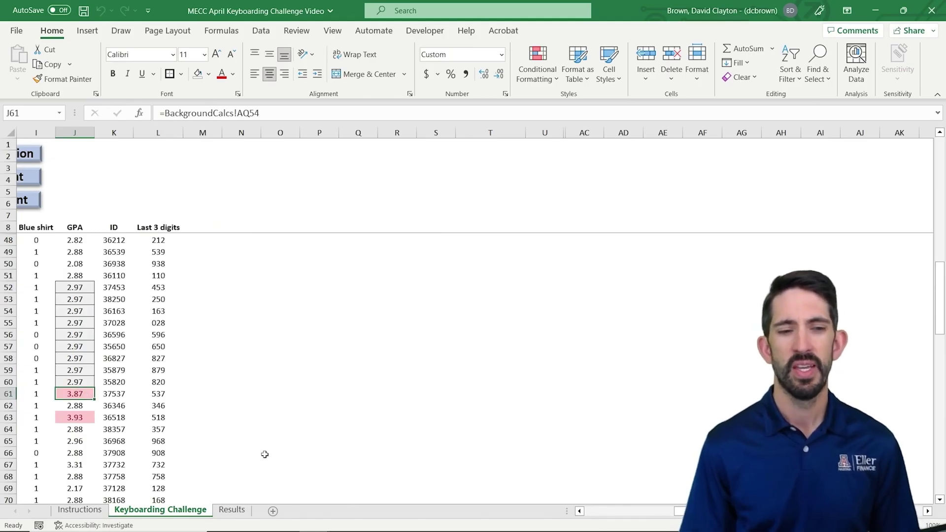
key(ctrl+Down)
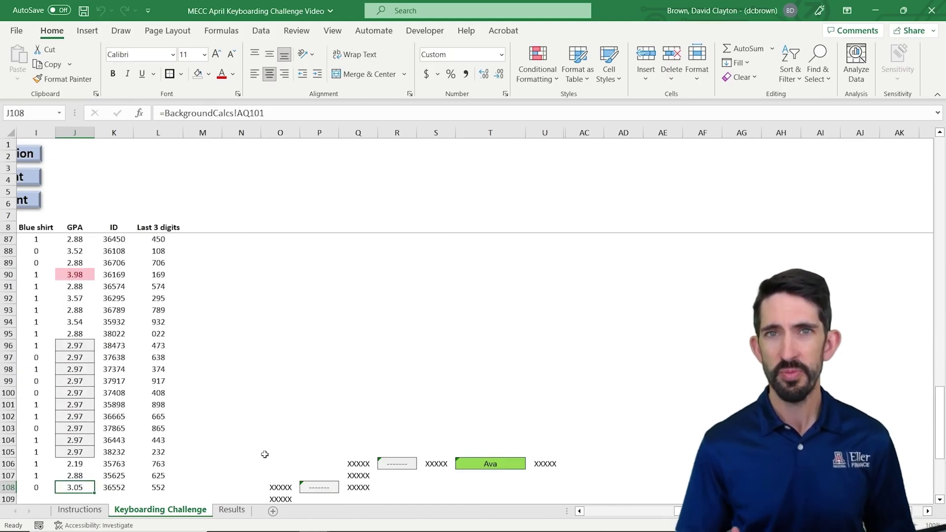
key(ctrl+Right)
key(ctrl+Right)
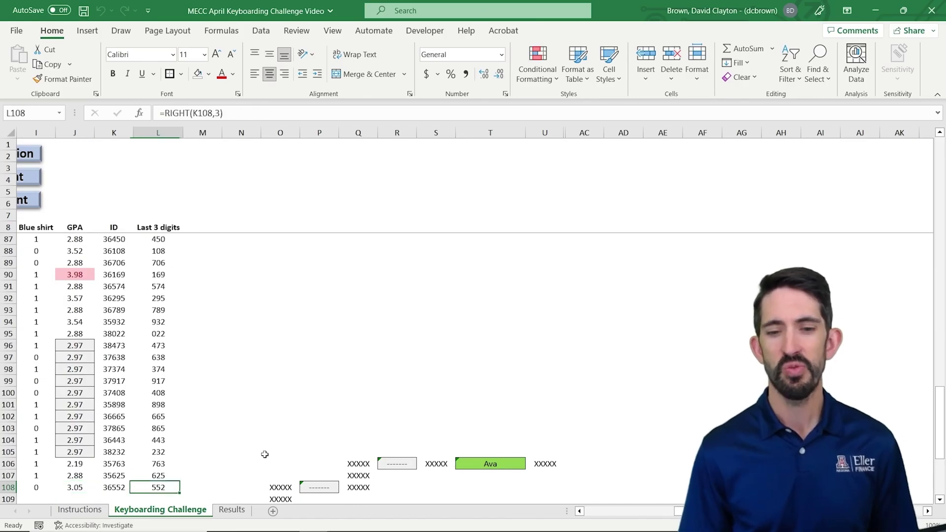
key(Right)
key(Right)
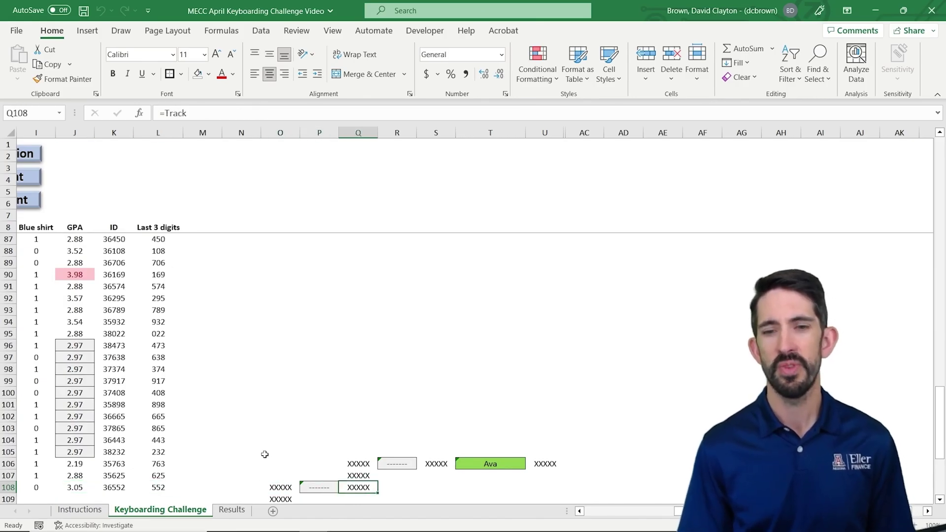
key(Up)
key(Up)
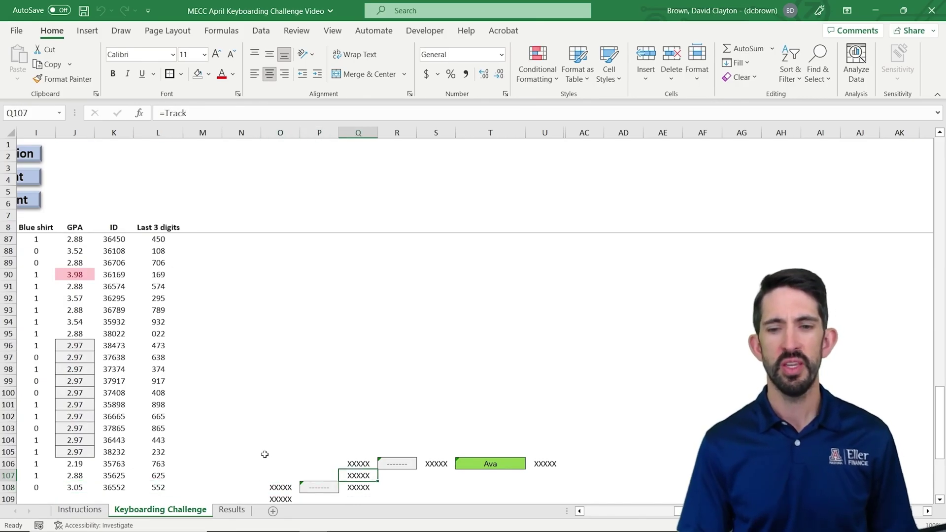
key(Right)
key(Right)
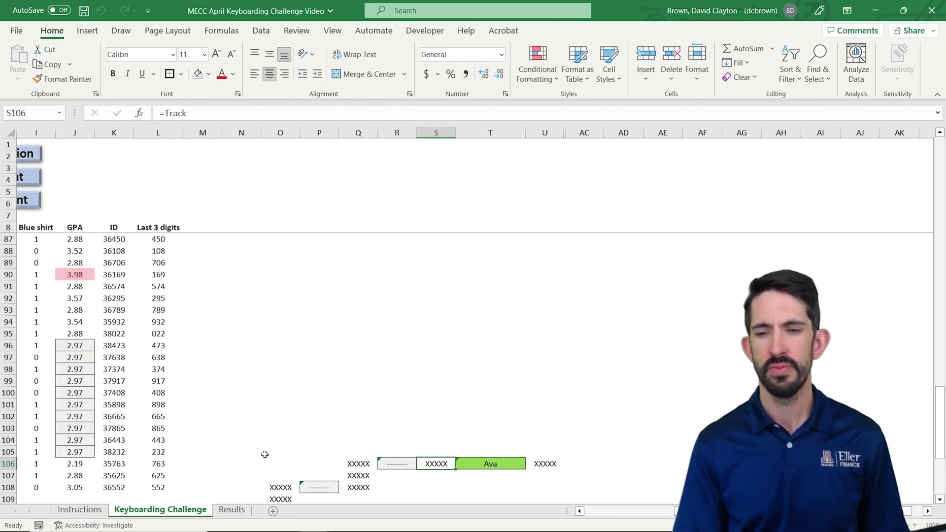
key(Right)
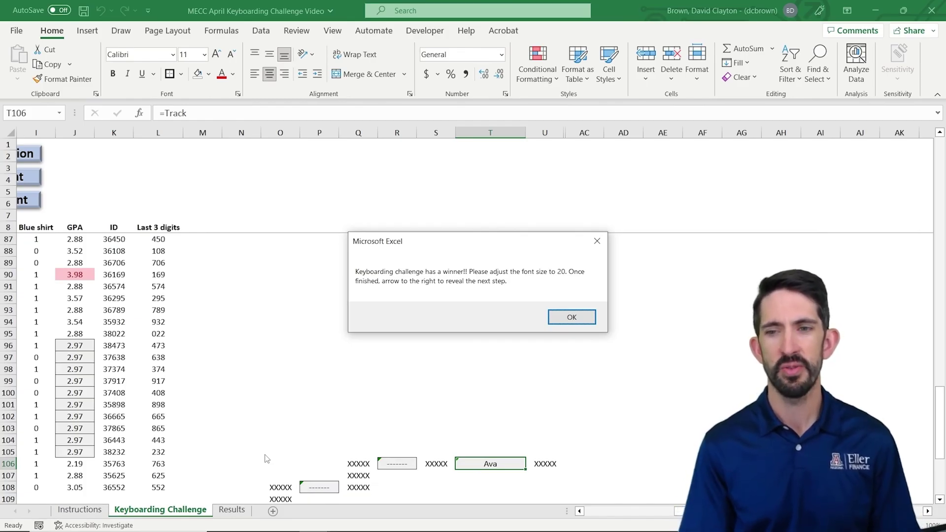
- Set Ava's cell to font size 20, then move along the path toward the ID task
key(Return)
key(Return)
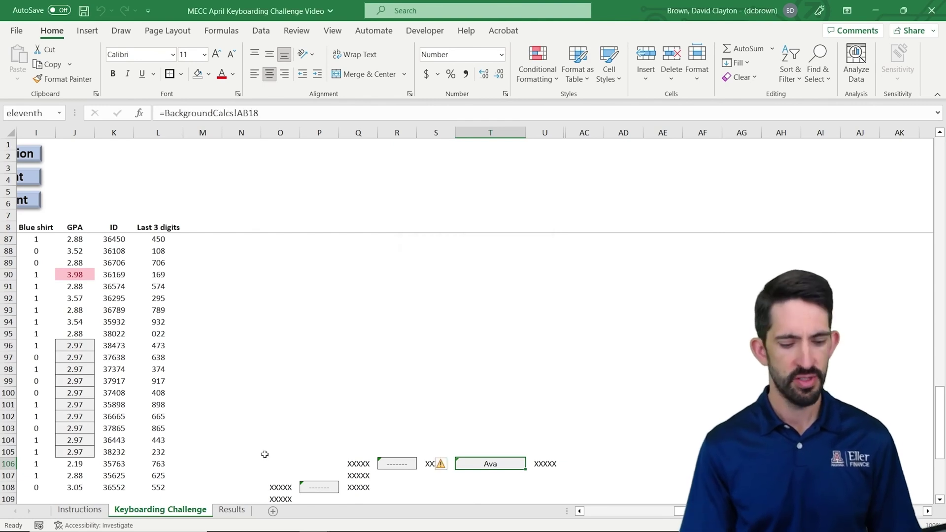
key(alt+h)
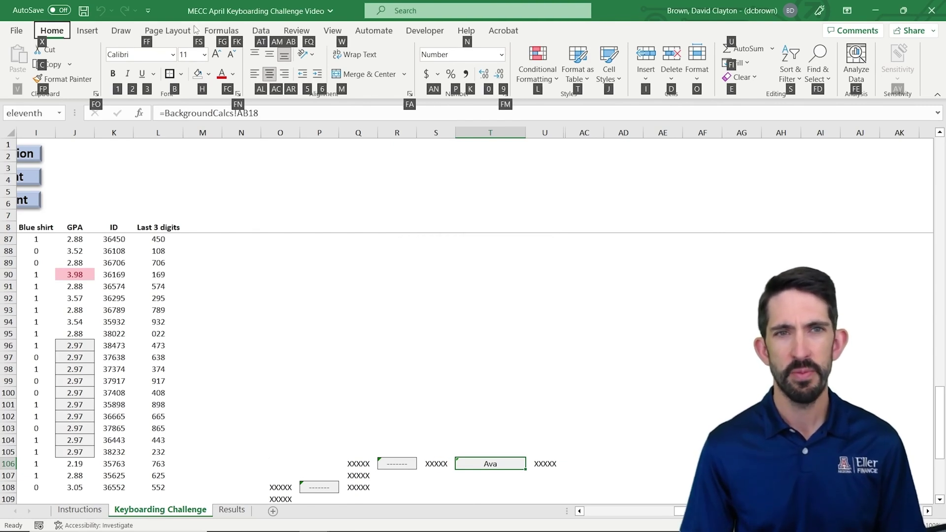
key(f)
key(s)
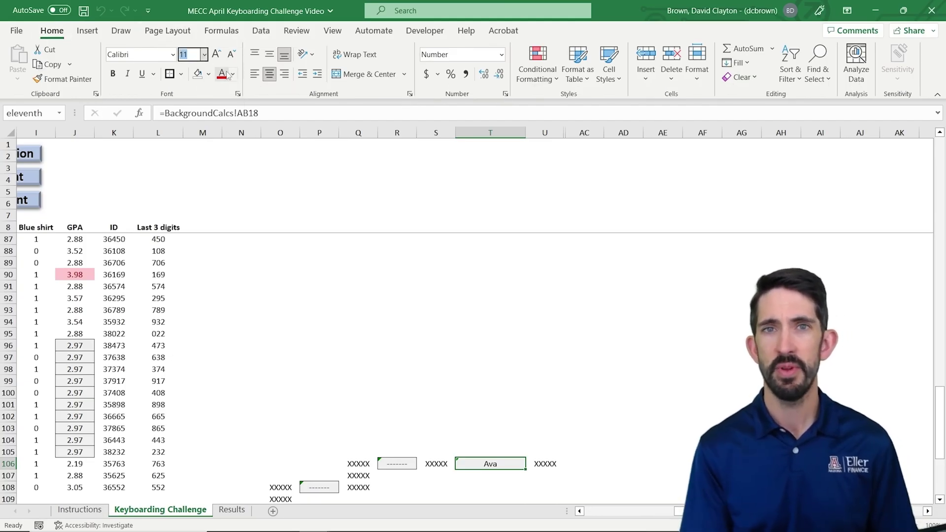
text(20)
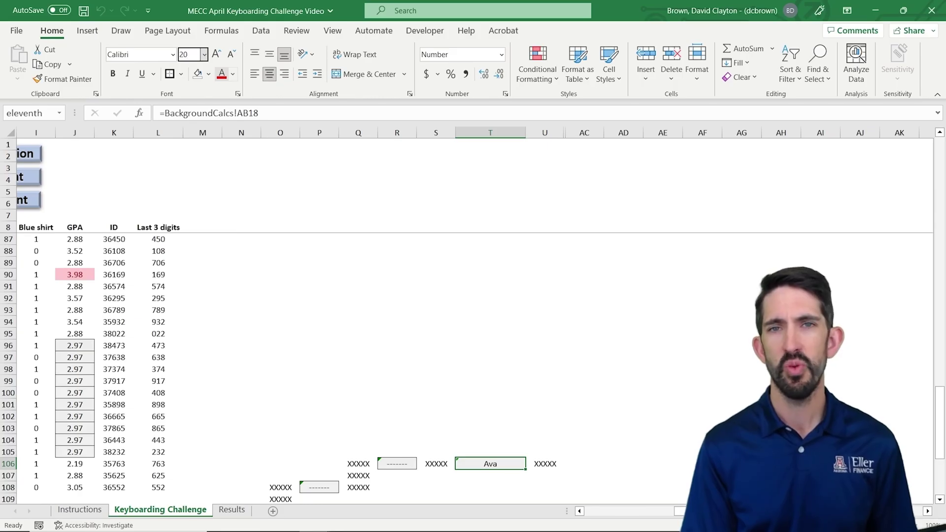
key(Return)
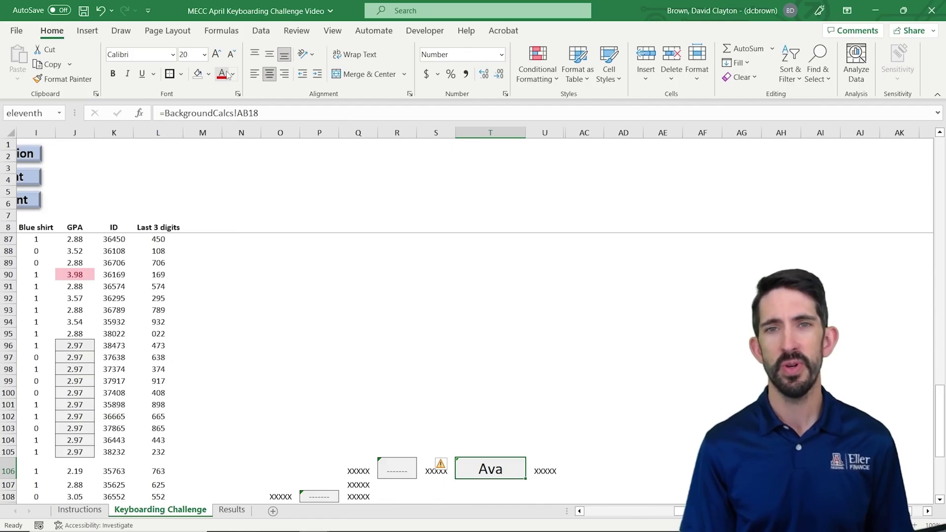
key(Right)
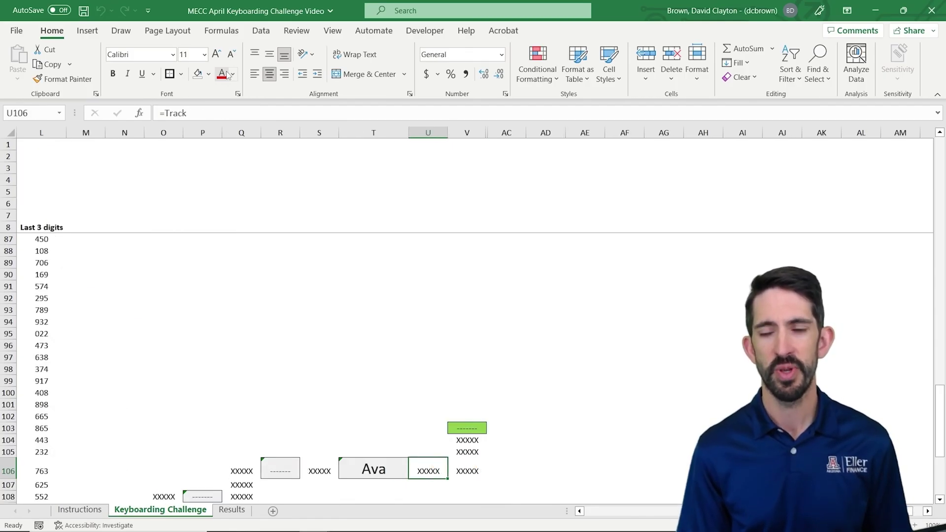
key(Right)
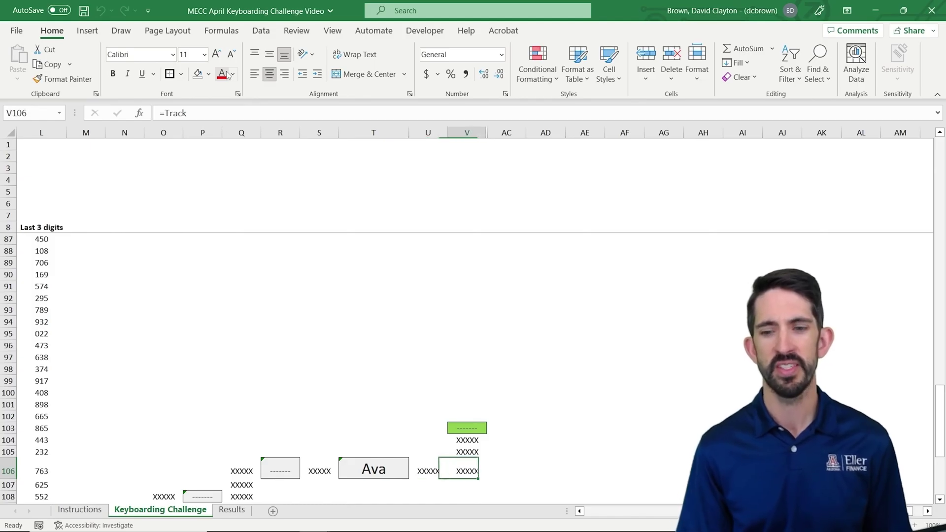
key(ctrl+Up)
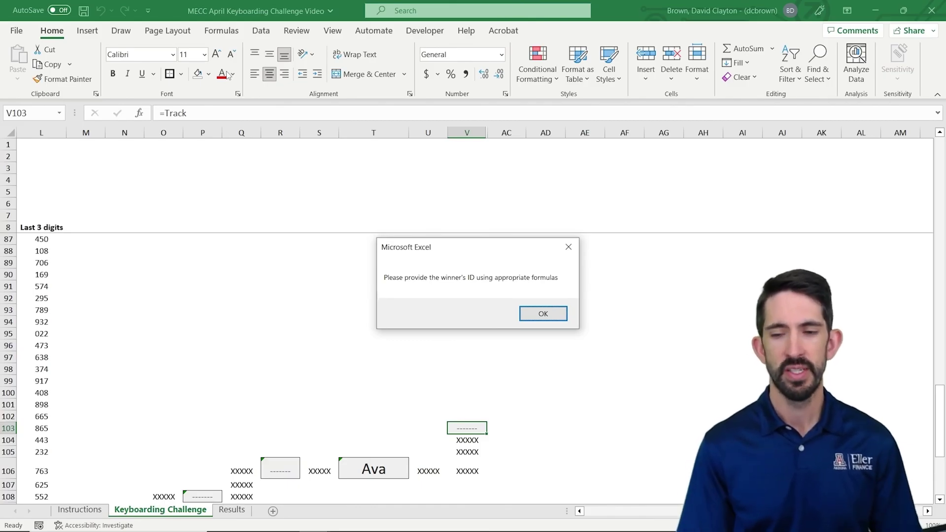
- Enter a VLOOKUP in V103 over G8:L108, column 5, exact match, returning Ava's ID 36196
key(Return)
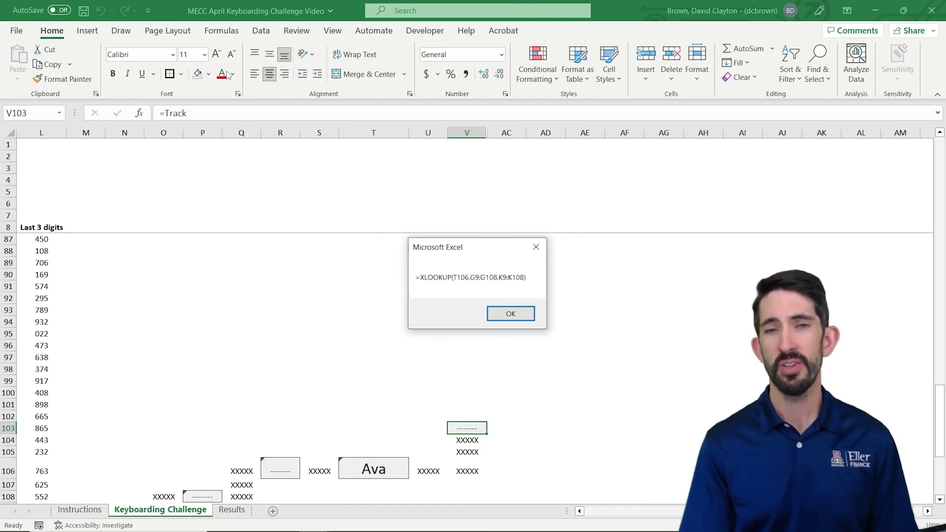
key(Return)
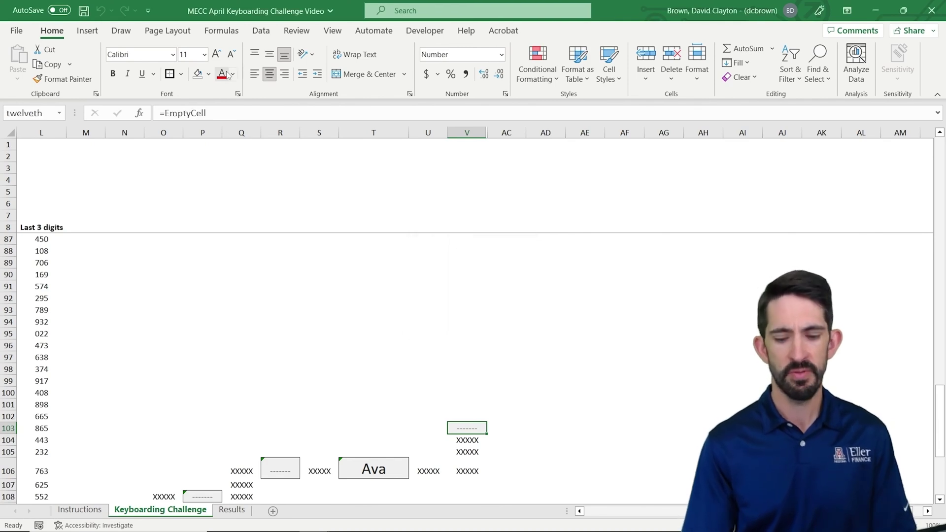
text(=vlookup()
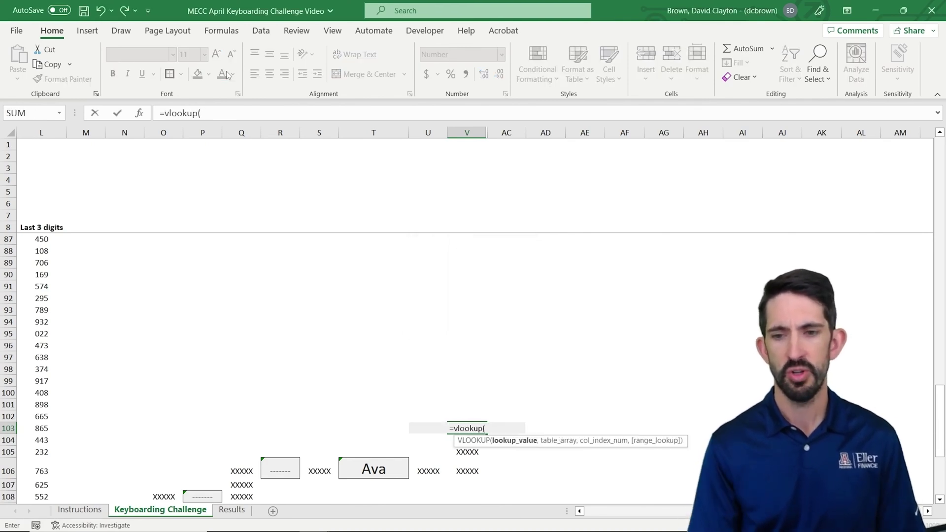
key(Down)
key(Down)
key(Down)
key(Left)
key(Left)
text(,)
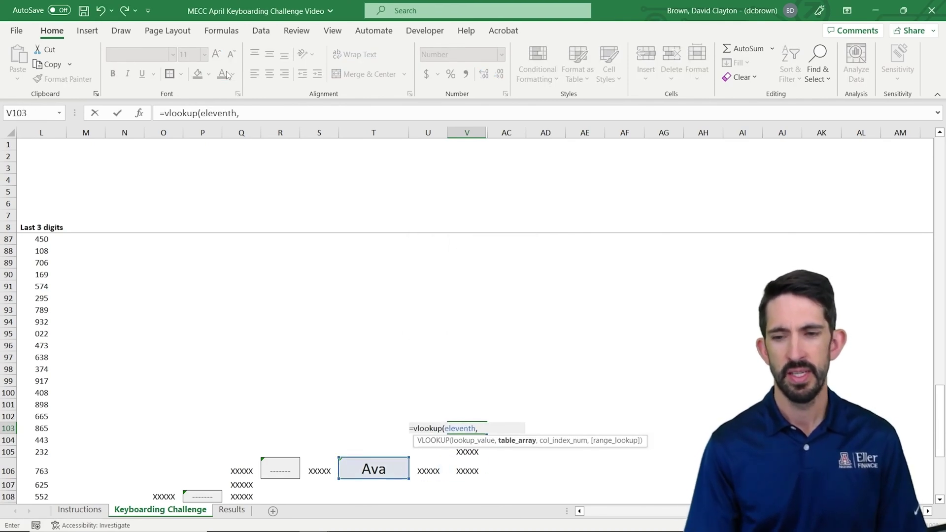
key(ctrl+Left)
key(ctrl+Left)
key(Right)
key(ctrl+Down)
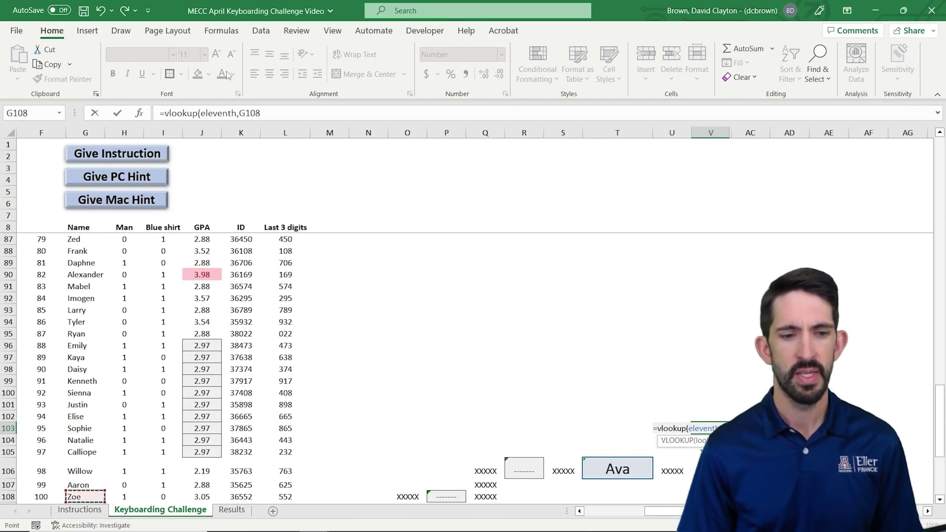
key(ctrl+shift+Up)
key(ctrl+shift+Right)
text(,)
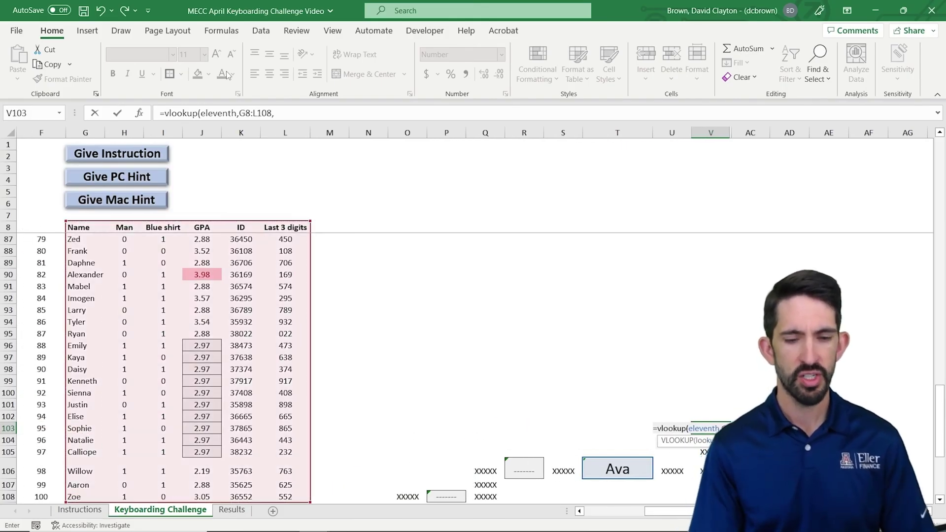
text(5,0))
key(Return)
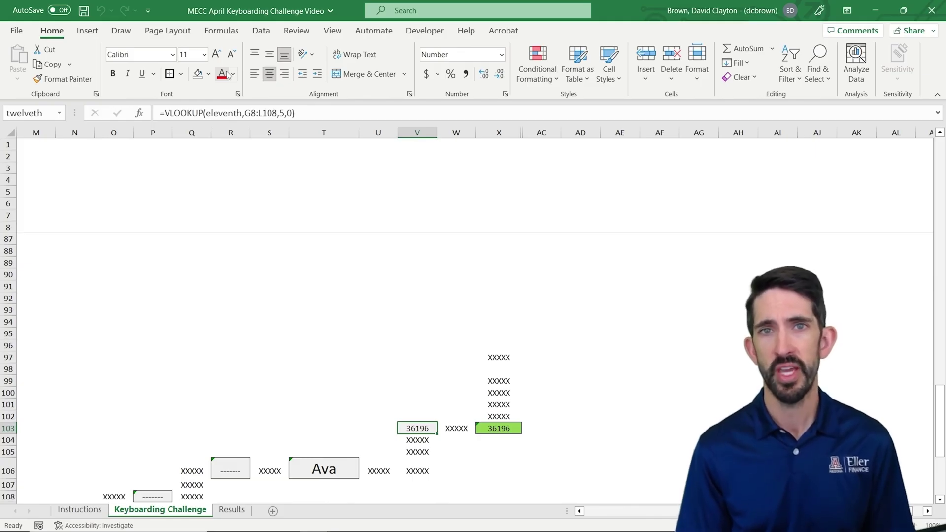
key(Right)
key(Right)
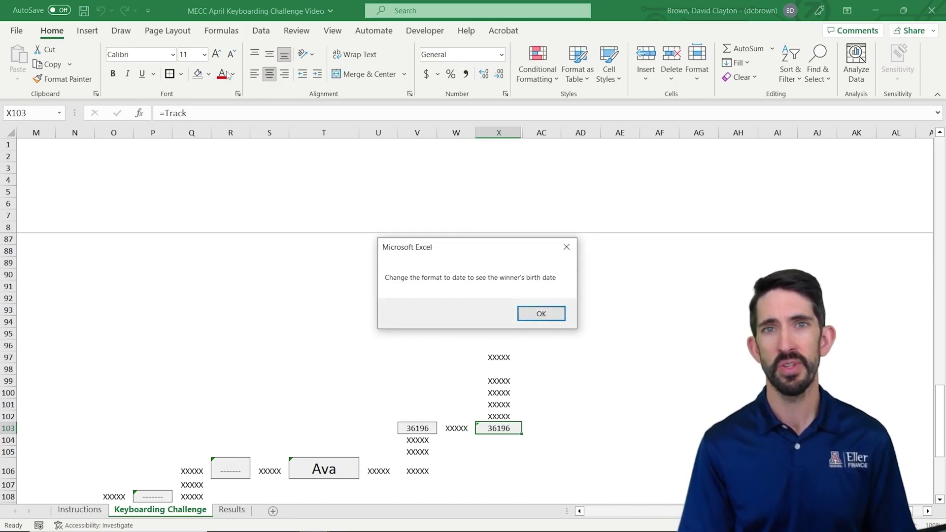
- Format the winner's ID in X103 as a date, showing 5-Feb-99
key(Return)
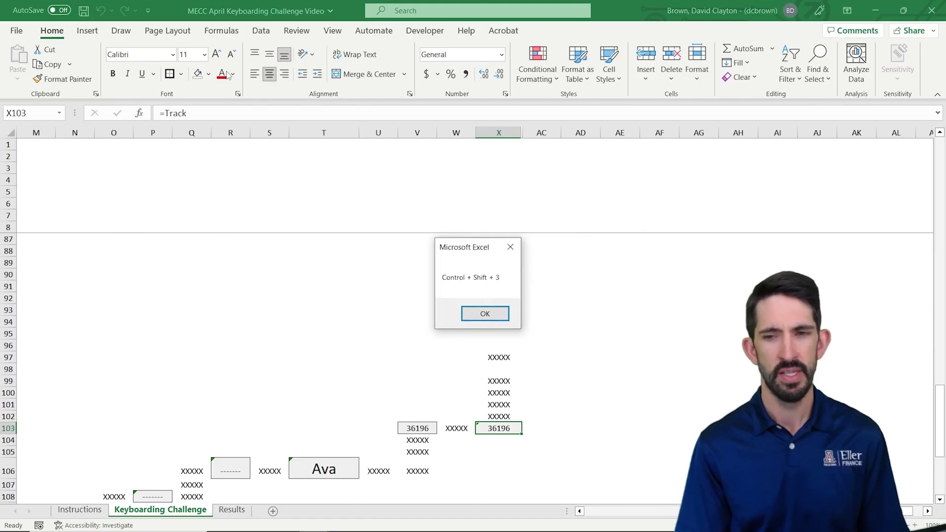
key(Return)
key(ctrl+shift+3)
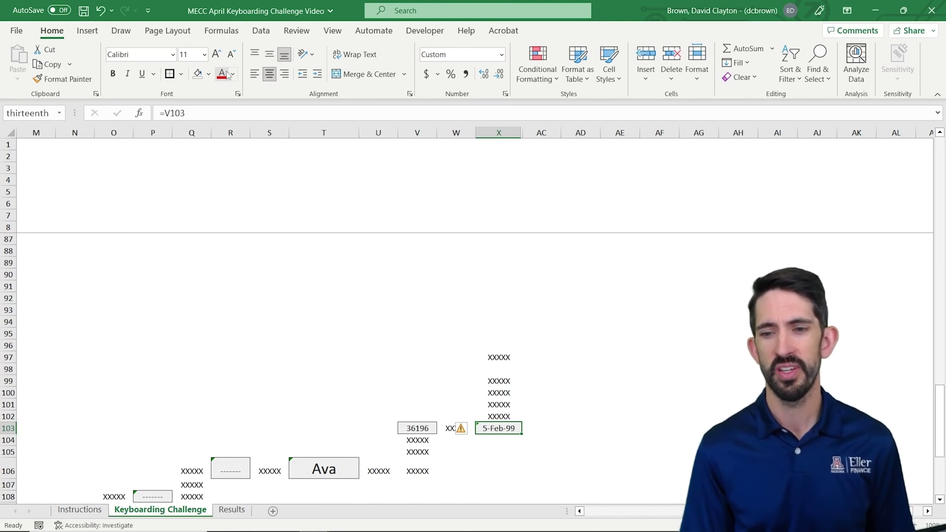
- AutoFit column AA to the text 'This challenge was long!' in AA99
key(Up)
key(ctrl+Up)
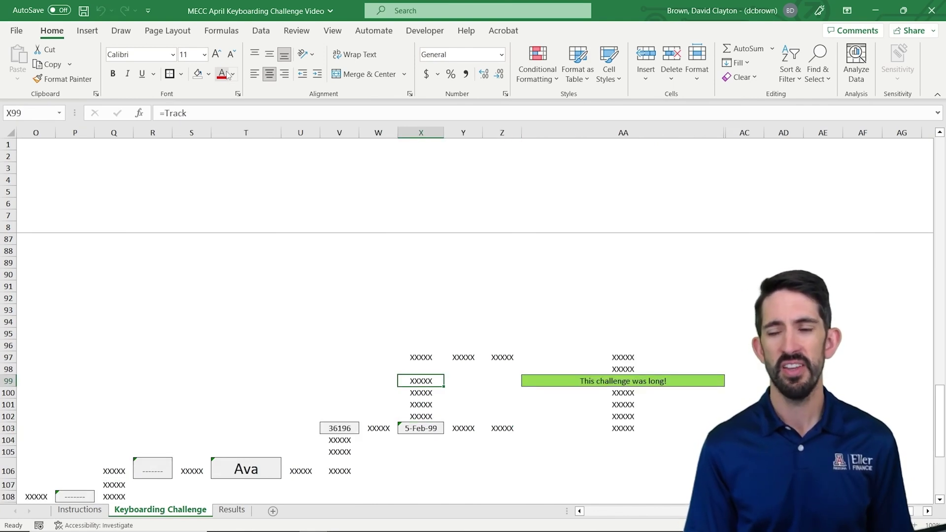
key(ctrl+Right)
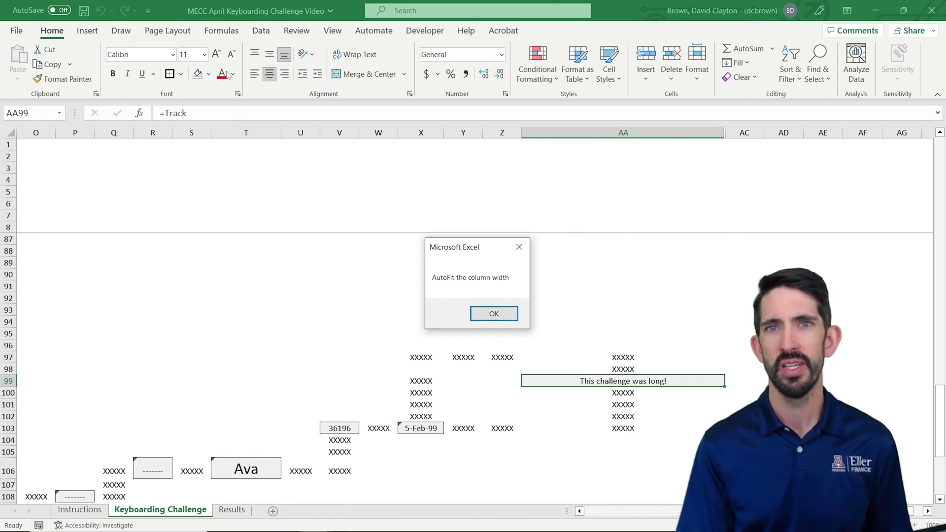
key(Return)
key(Return)
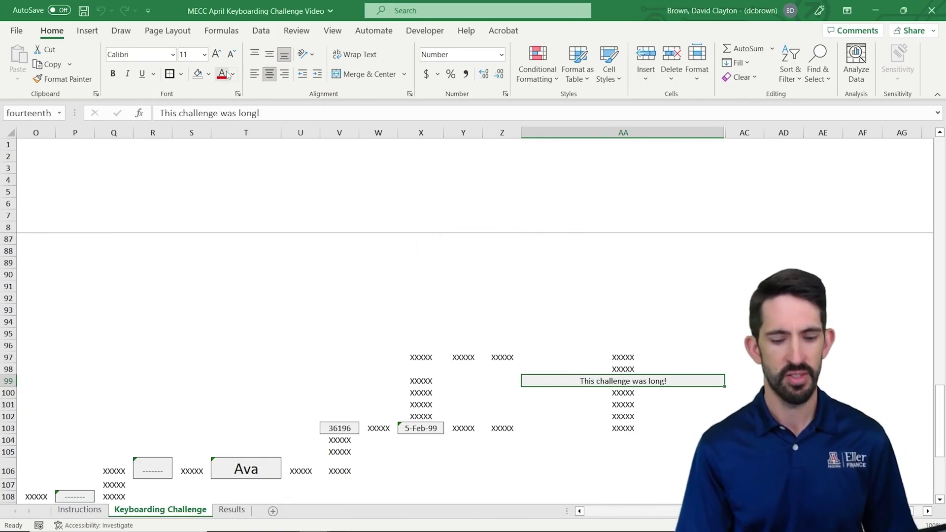
key(alt+h)
key(o)
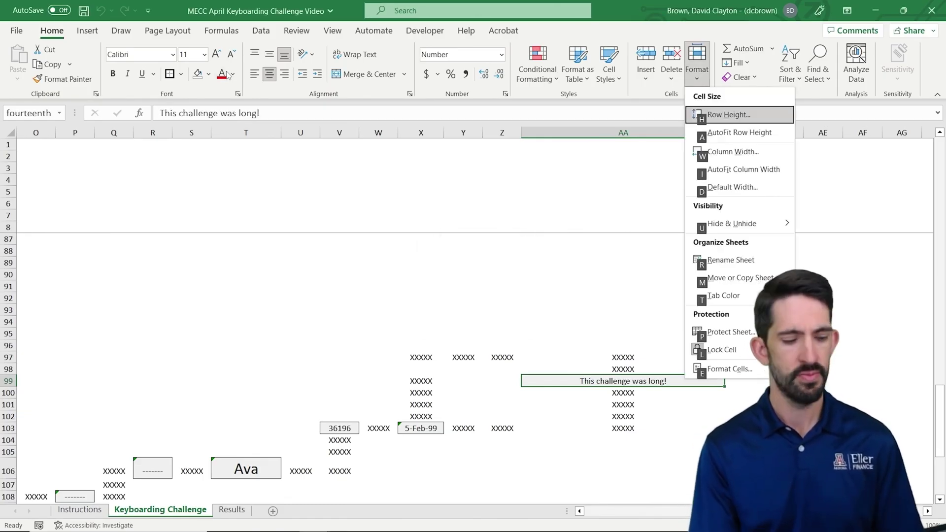
key(i)
key(alt+h)
key(h)
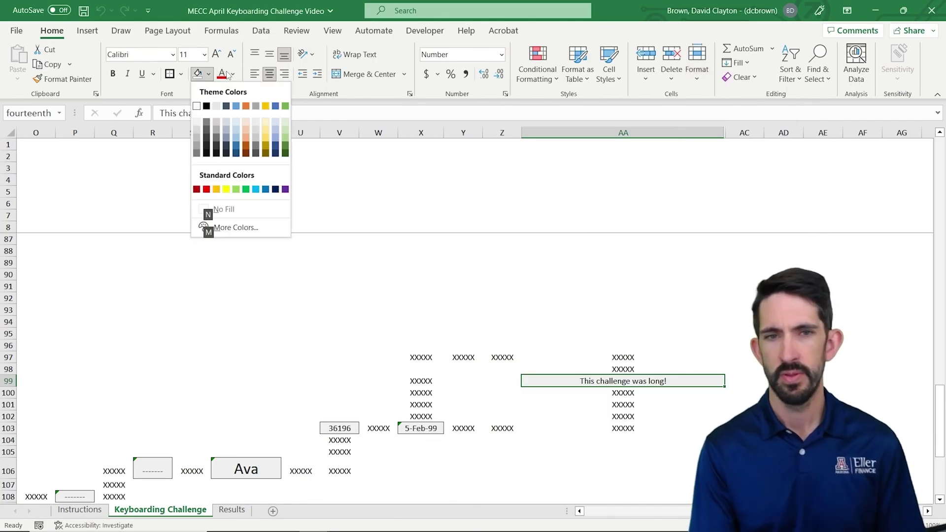
key(Escape)
key(alt)
key(Escape)
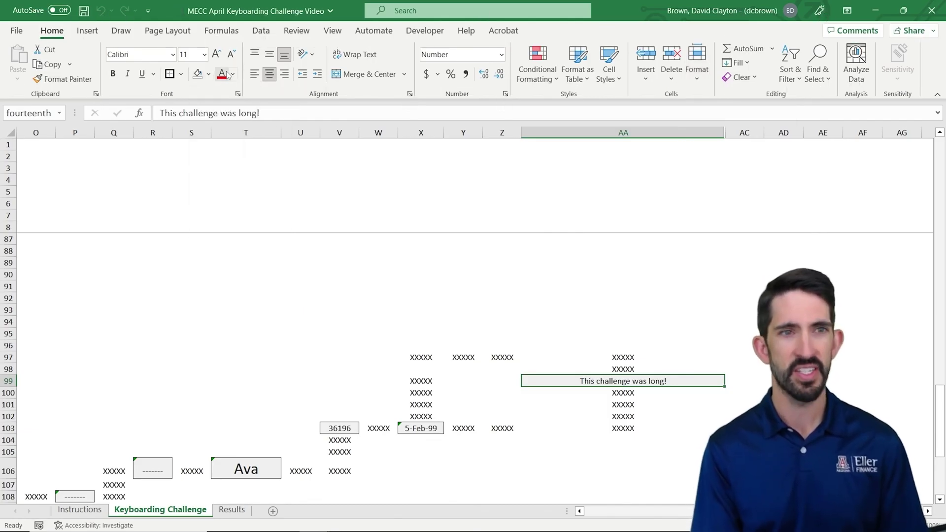
text(0)
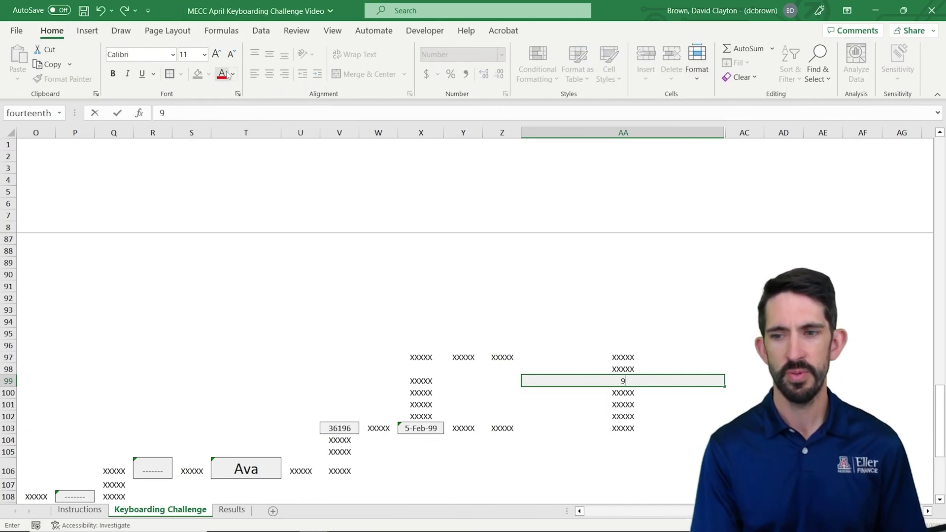
key(Escape)
key(alt+h)
key(o)
key(i)
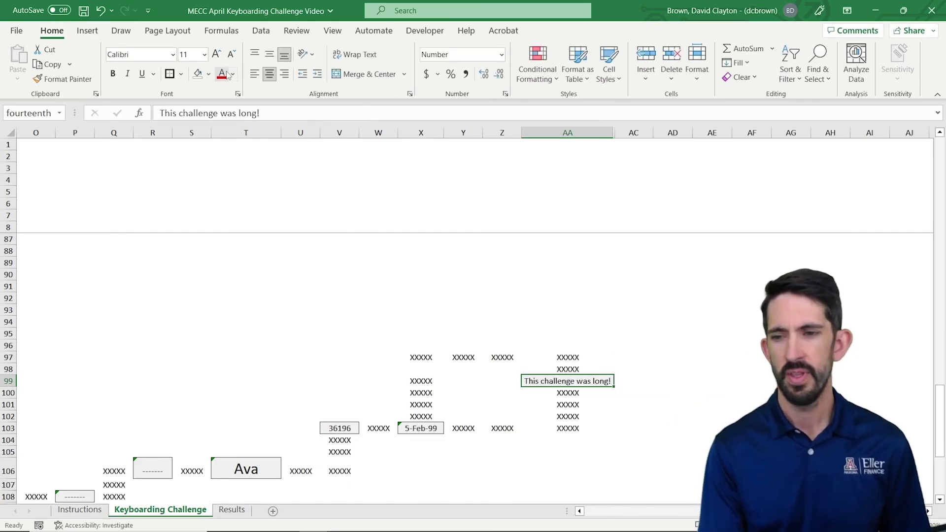
key(Up)
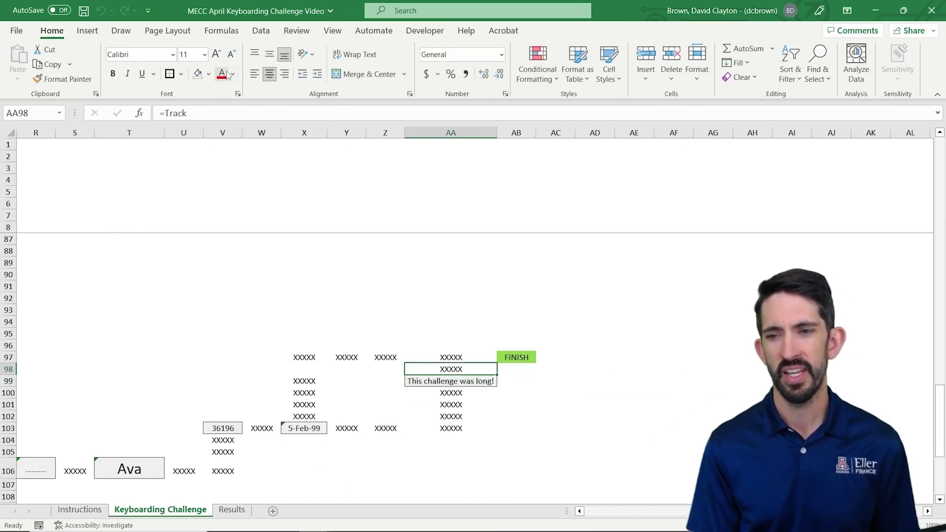
key(Up)
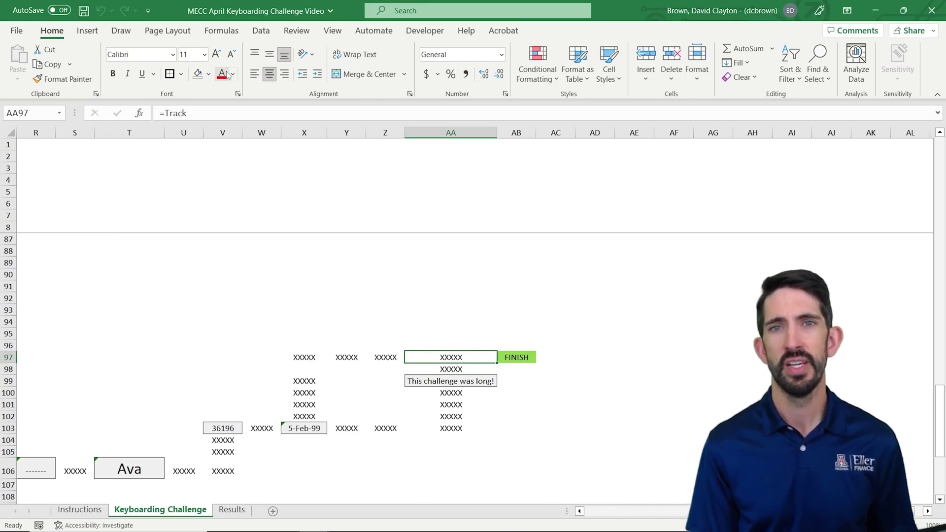
- Reach the FINISH cell and confirm the congratulations to view the Results sheet
key(Right)
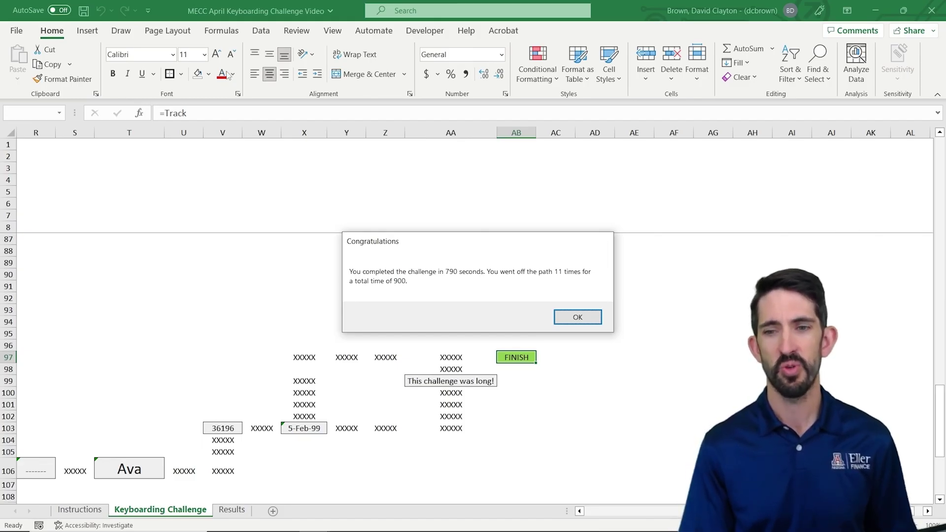
key(Return)
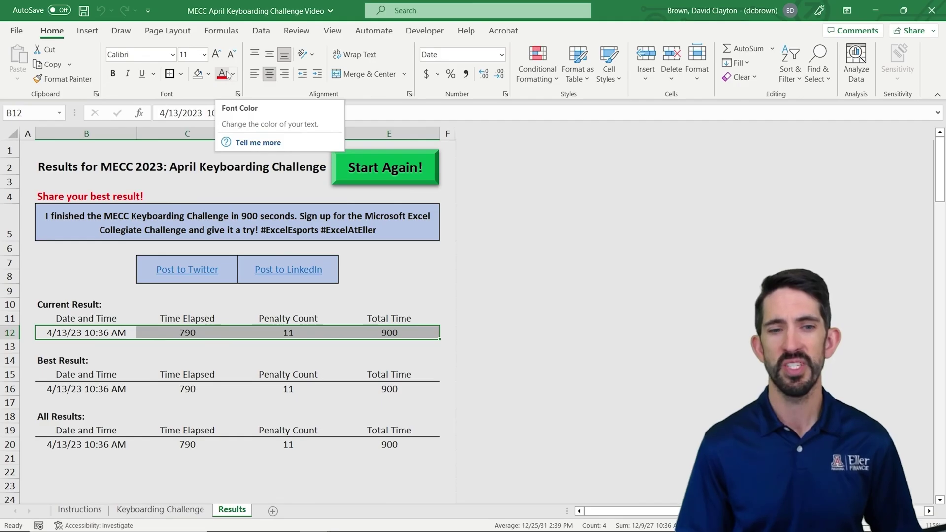